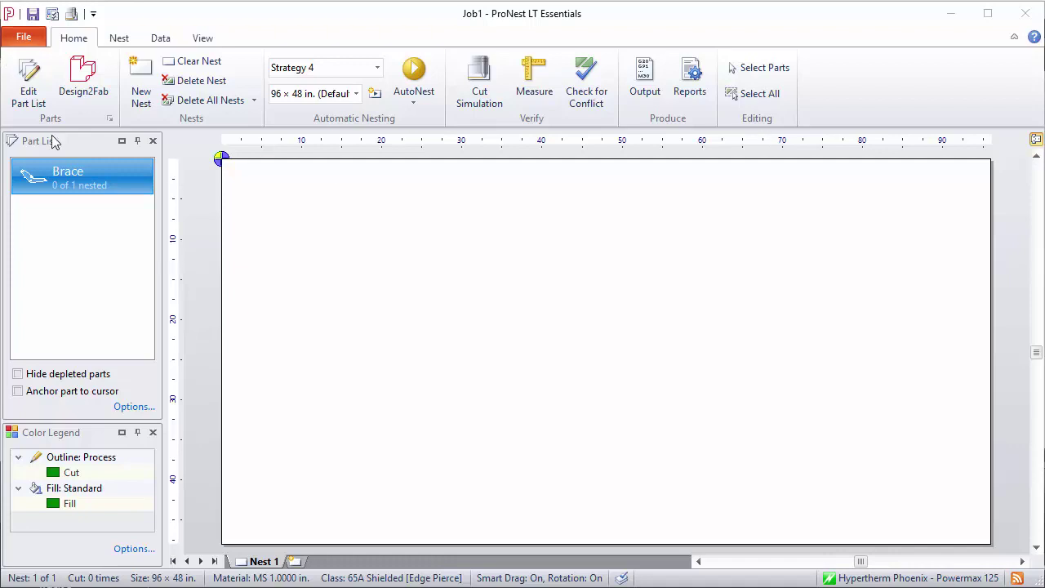
# Step: Open the Brace part in the Advanced Edit window from its context menu
pyautogui.rightClick(70, 178)
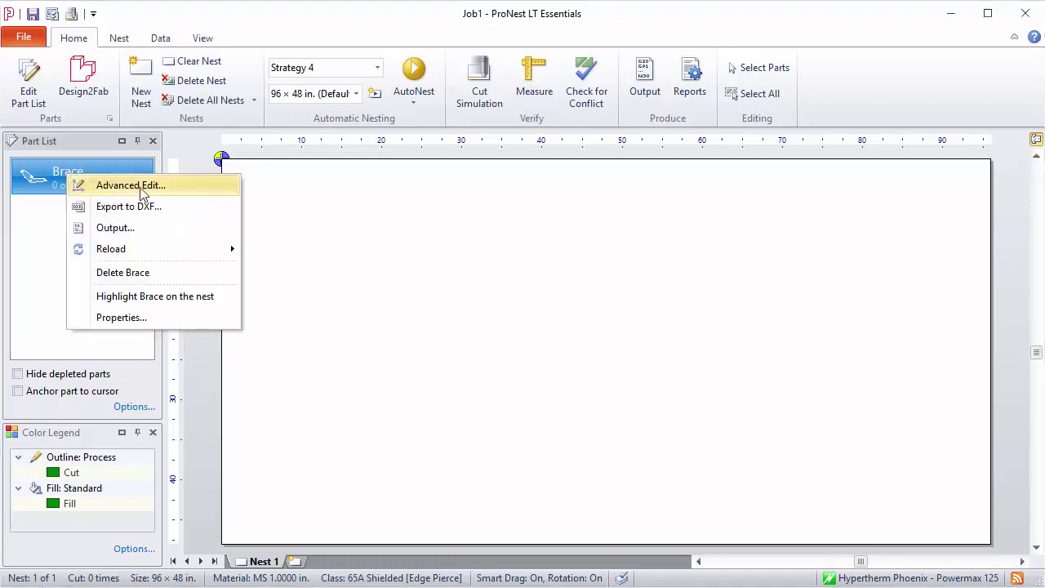
pyautogui.click(141, 187)
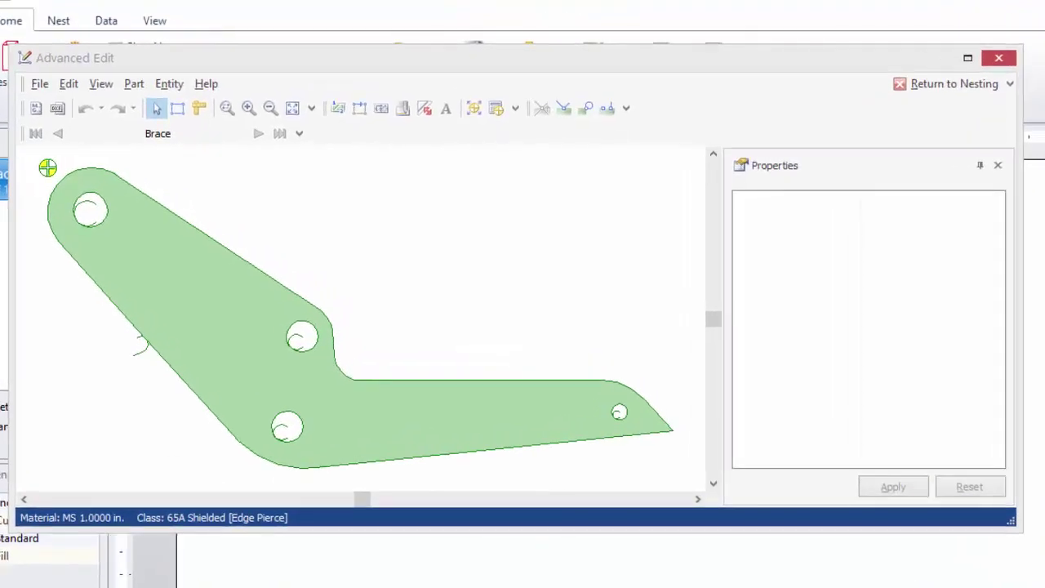
# Step: Turn on Start Points in the View menu so the Brace profiles show their start points
pyautogui.click(103, 86)
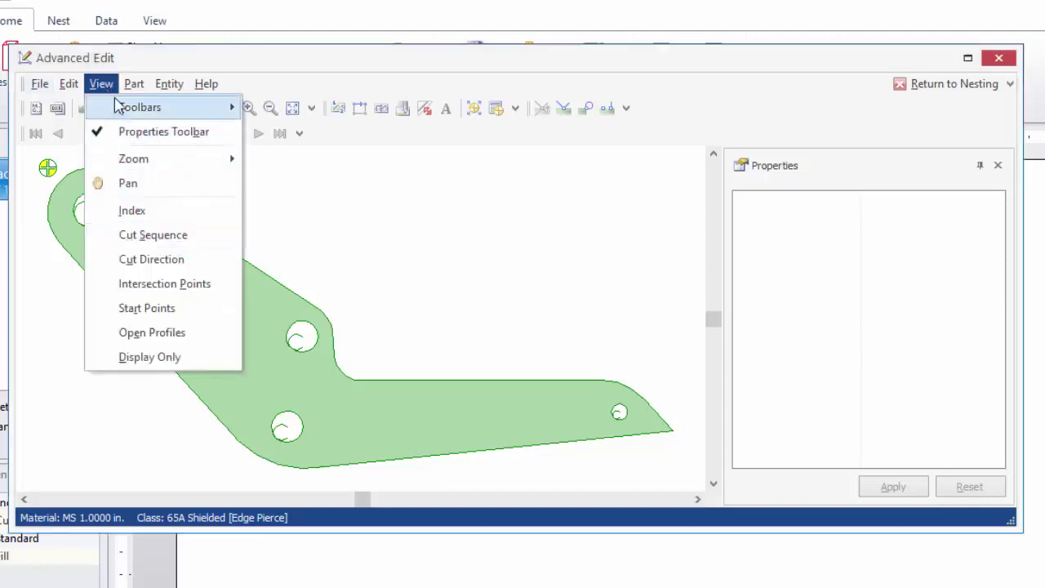
pyautogui.click(157, 315)
pyautogui.click(367, 261)
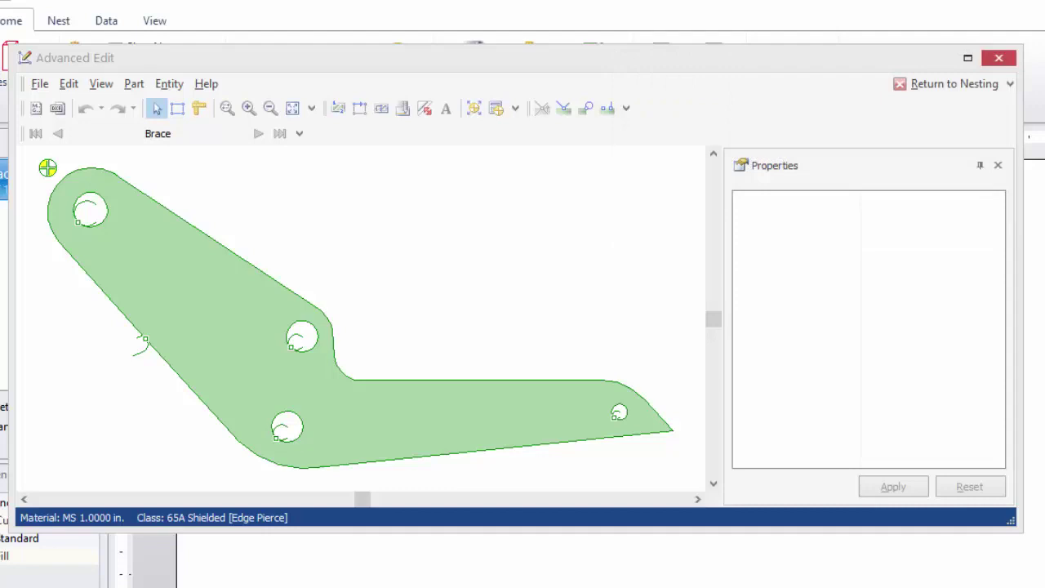
# Step: Inspect the middle hole, the right arm's upper edge, and the corner arc (radius 2.2890 in.) in Properties
pyautogui.click(319, 354)
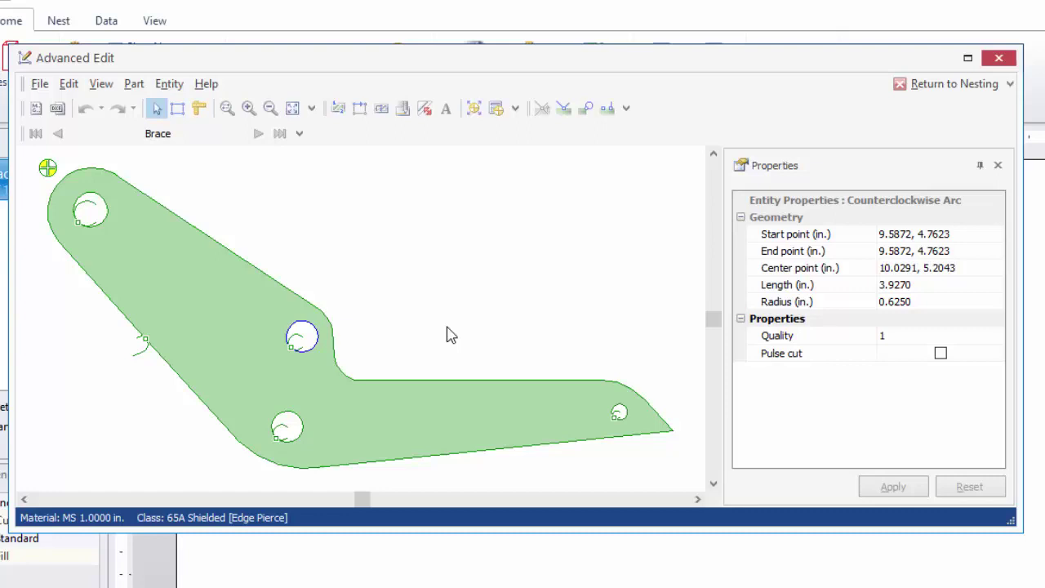
pyautogui.click(460, 383)
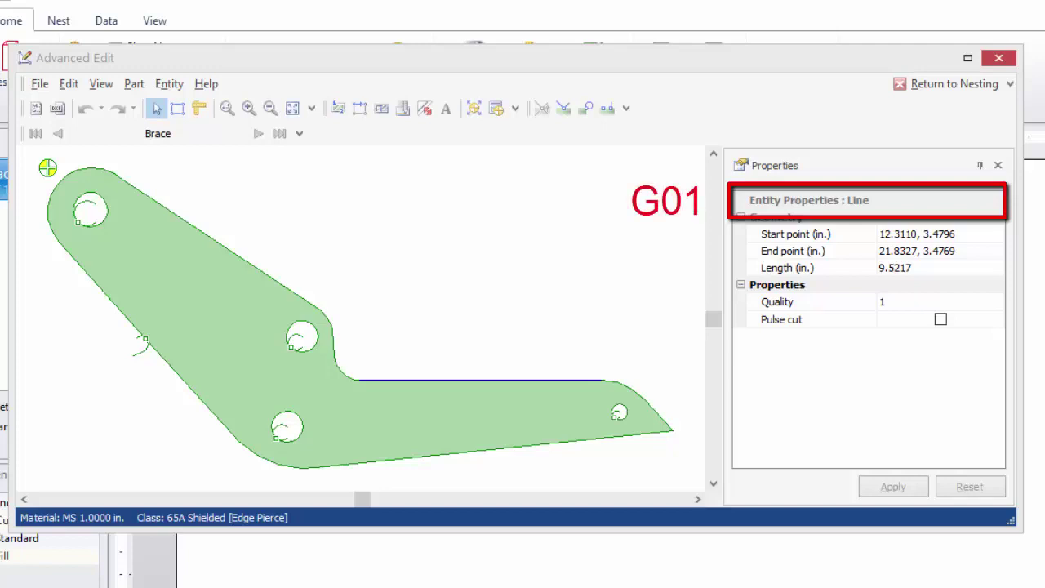
pyautogui.click(628, 393)
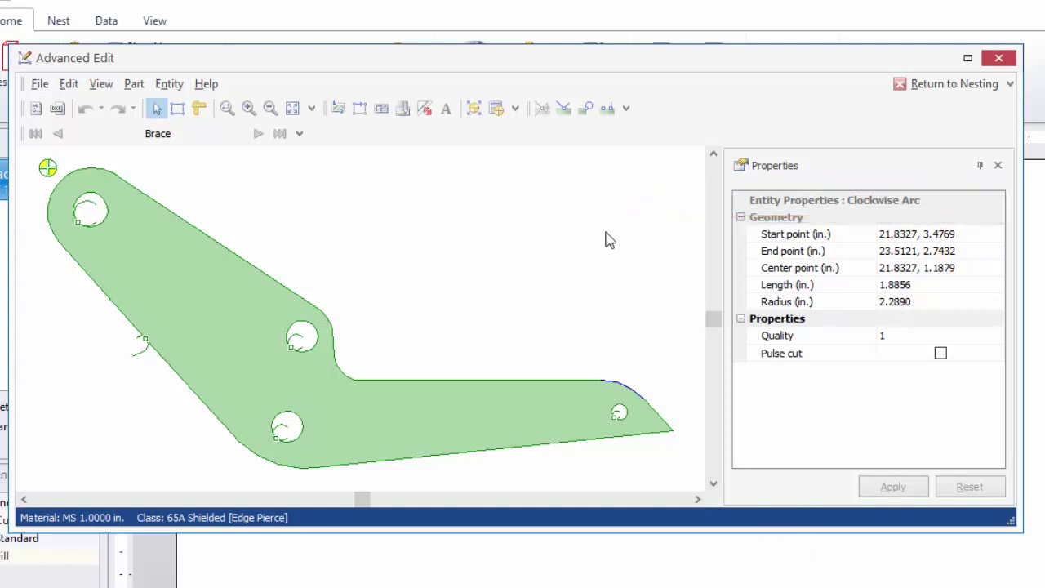
# Step: Turn on Intersection Points and inspect the point at 21.8327, 3.4769 in. on the upper edge
pyautogui.click(101, 84)
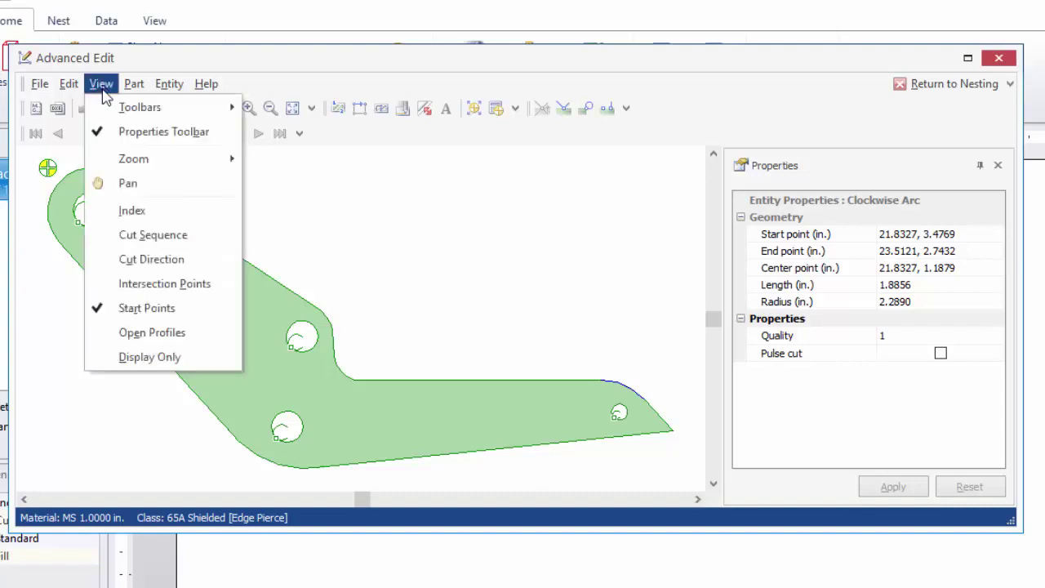
pyautogui.click(155, 288)
pyautogui.click(407, 318)
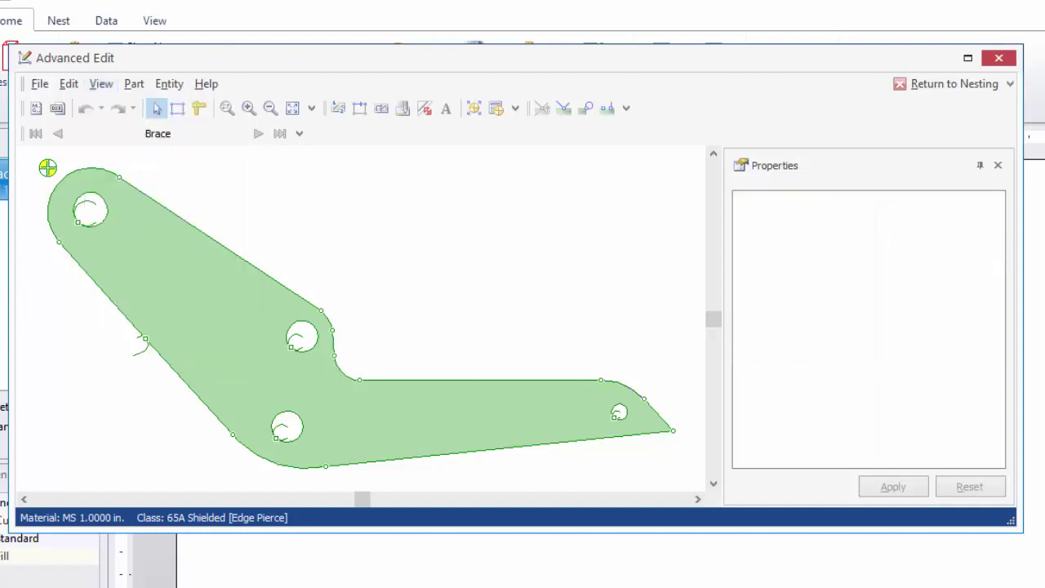
pyautogui.click(601, 382)
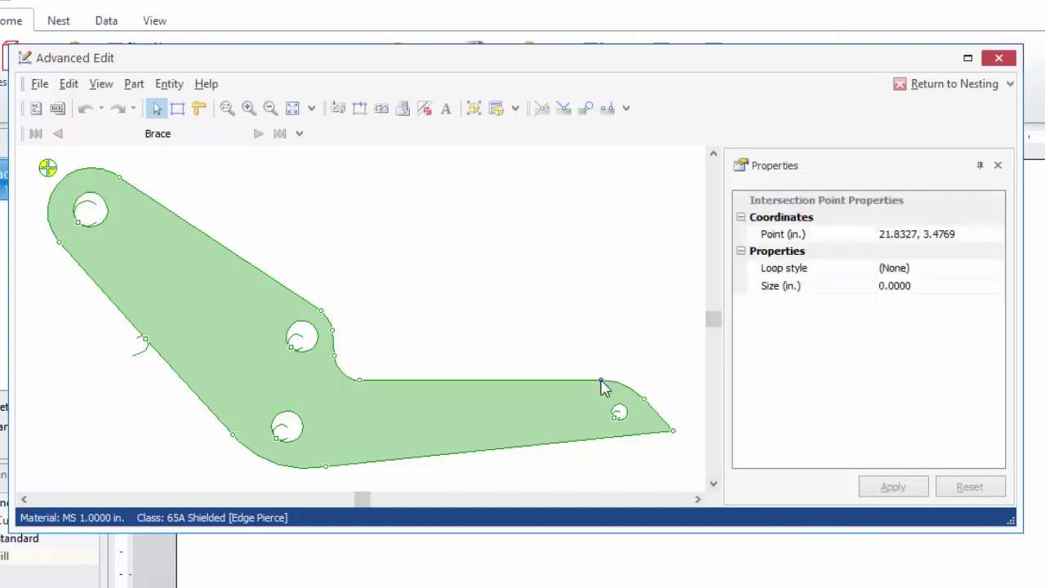
pyautogui.click(178, 110)
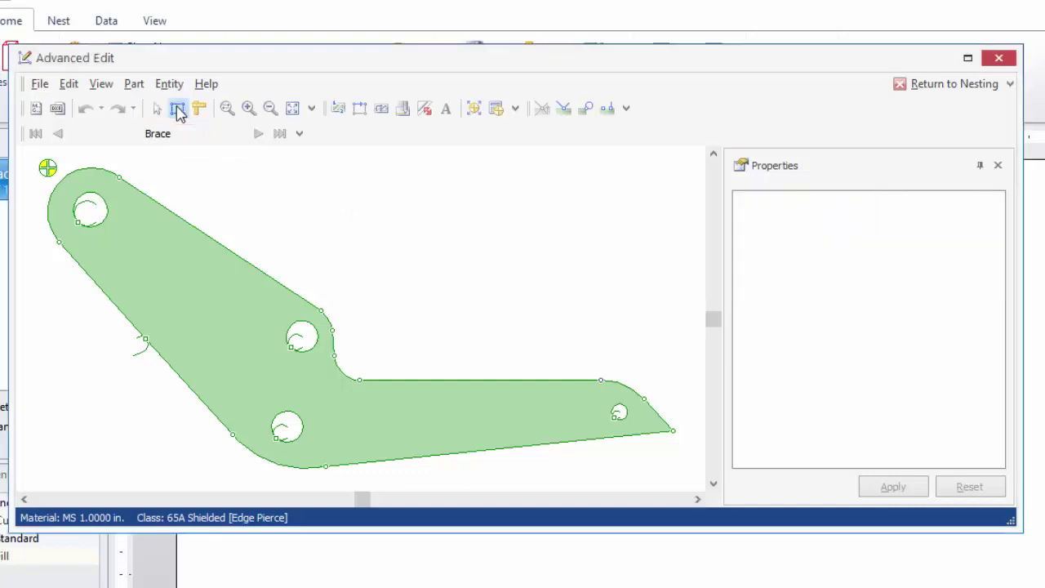
pyautogui.click(201, 236)
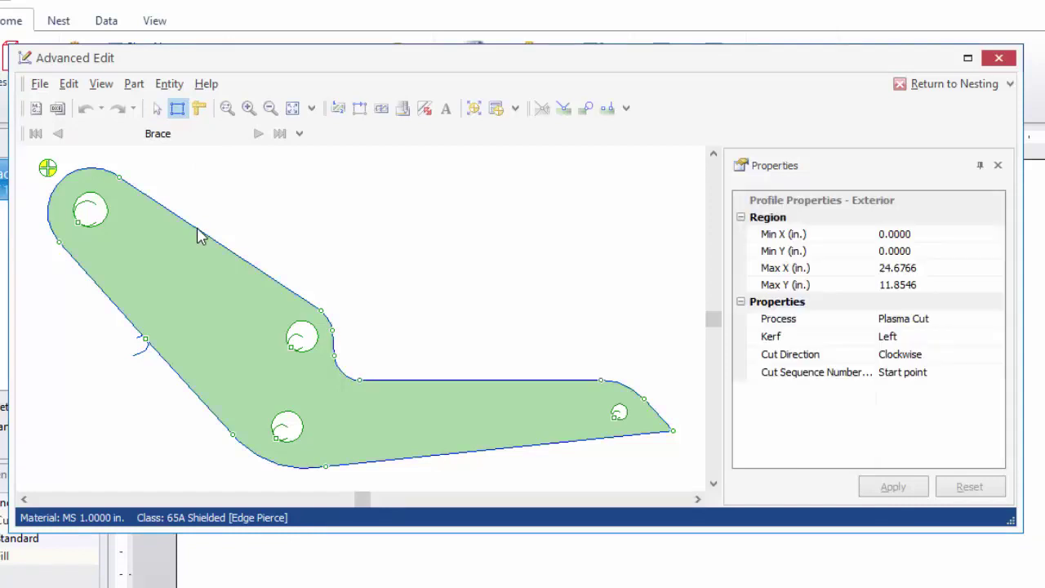
pyautogui.click(999, 320)
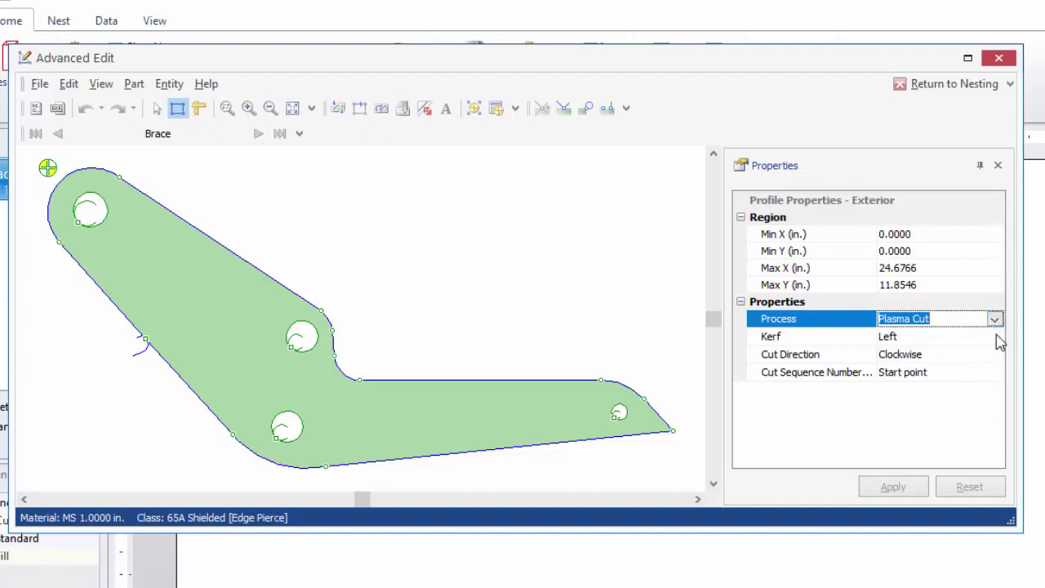
pyautogui.click(996, 338)
pyautogui.click(995, 337)
pyautogui.click(997, 339)
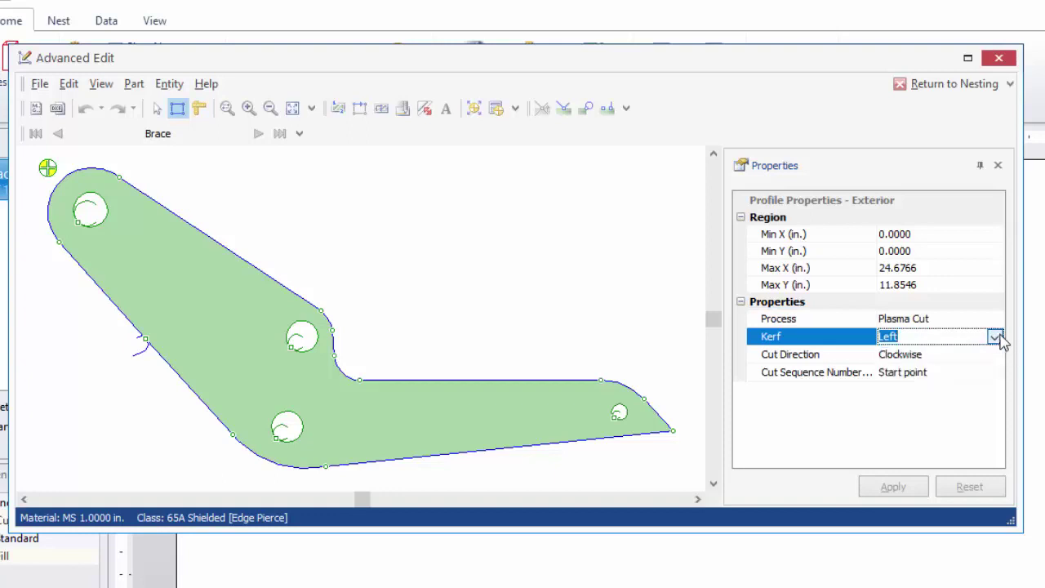
pyautogui.click(950, 357)
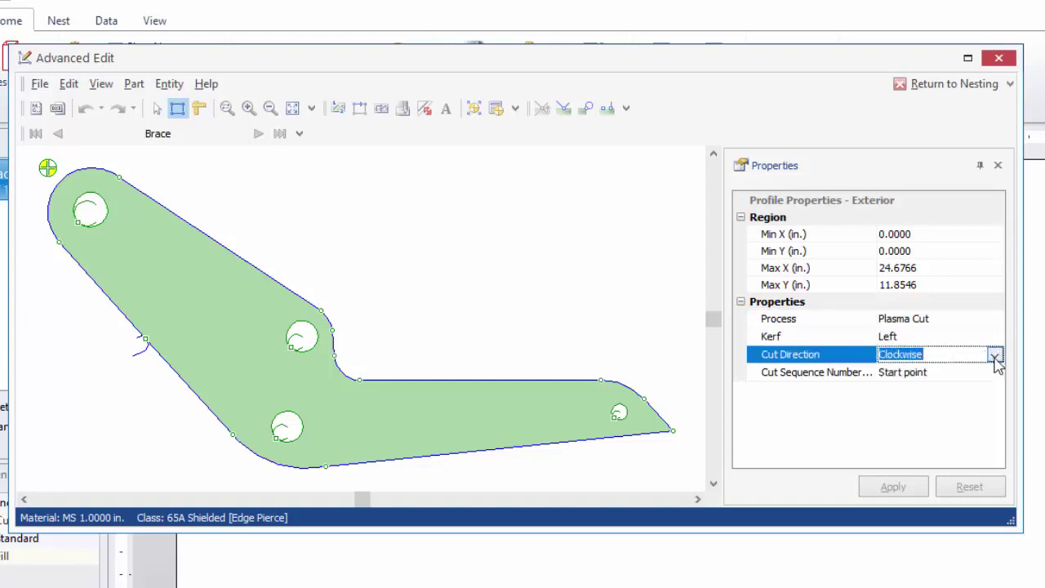
pyautogui.click(995, 356)
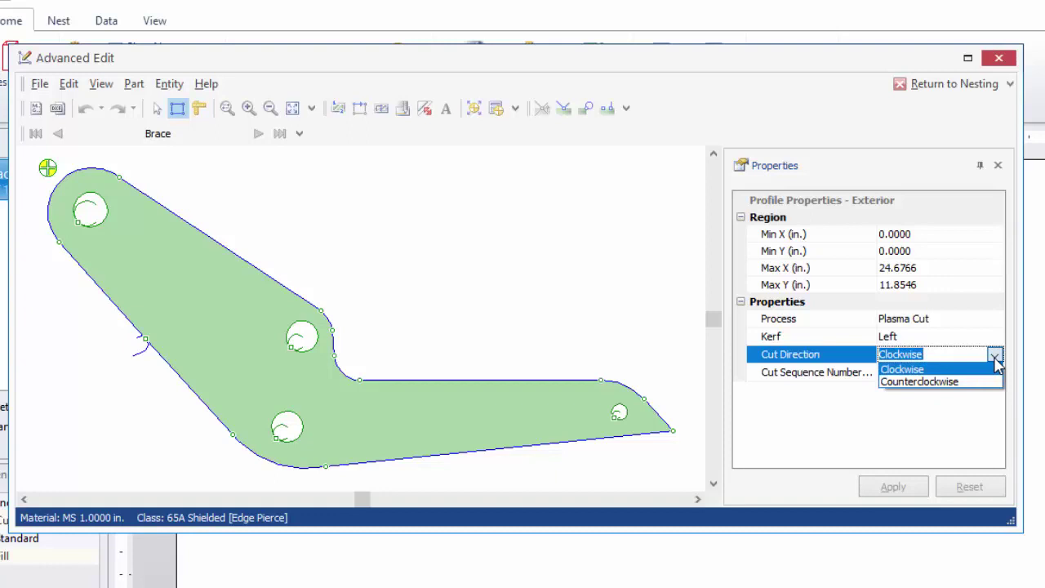
pyautogui.click(995, 364)
pyautogui.click(541, 256)
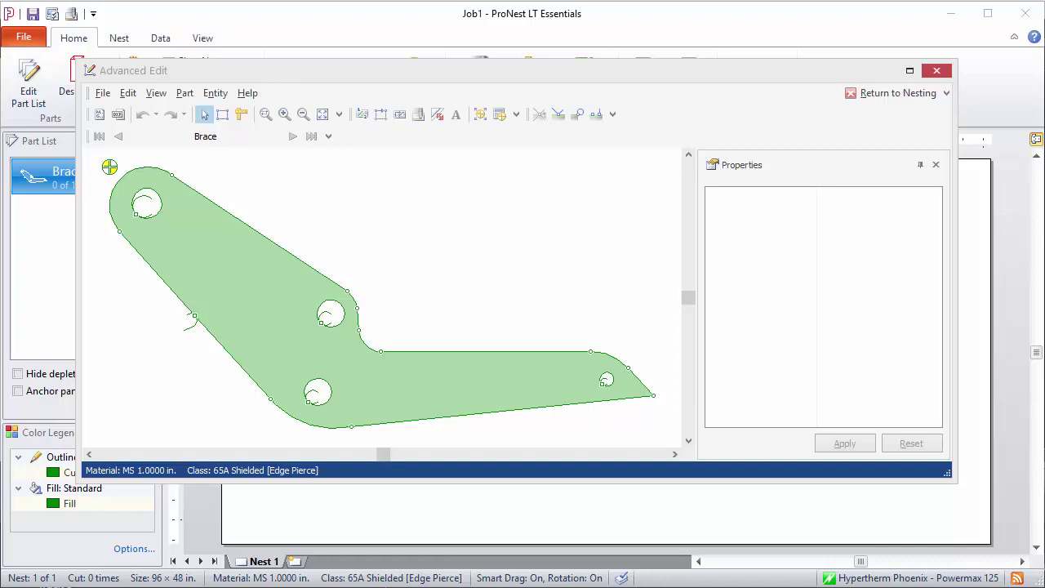
# Step: Move the Brace part's home point to 2.377, 4.964 by picking a spot on the part
pyautogui.click(104, 93)
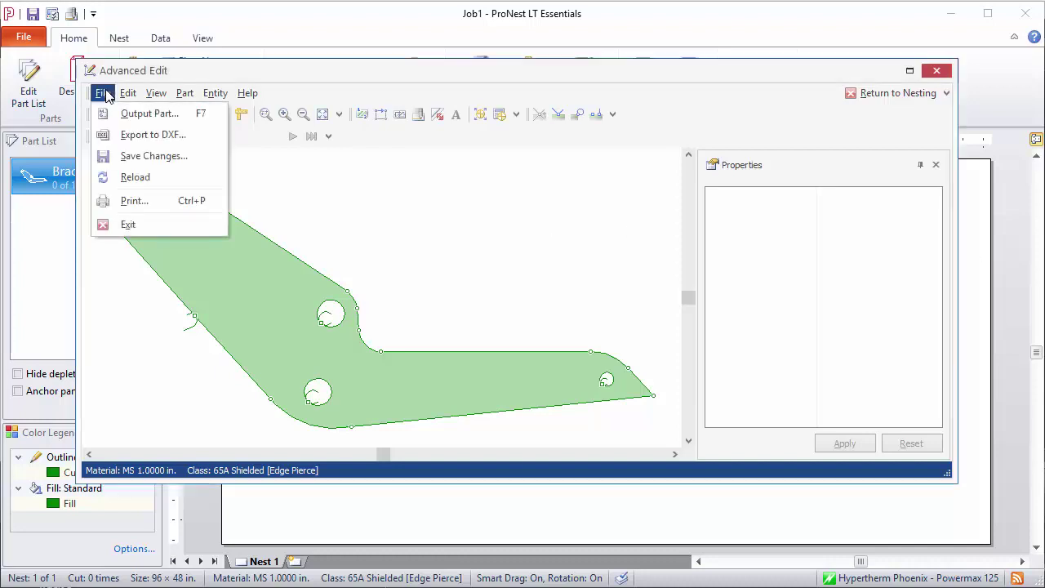
pyautogui.click(369, 67)
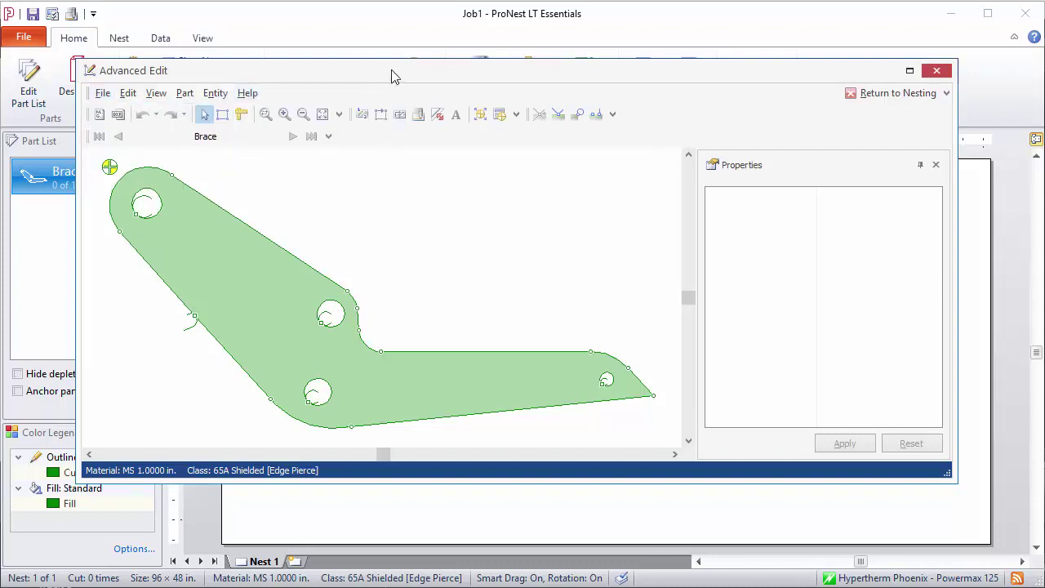
pyautogui.click(480, 116)
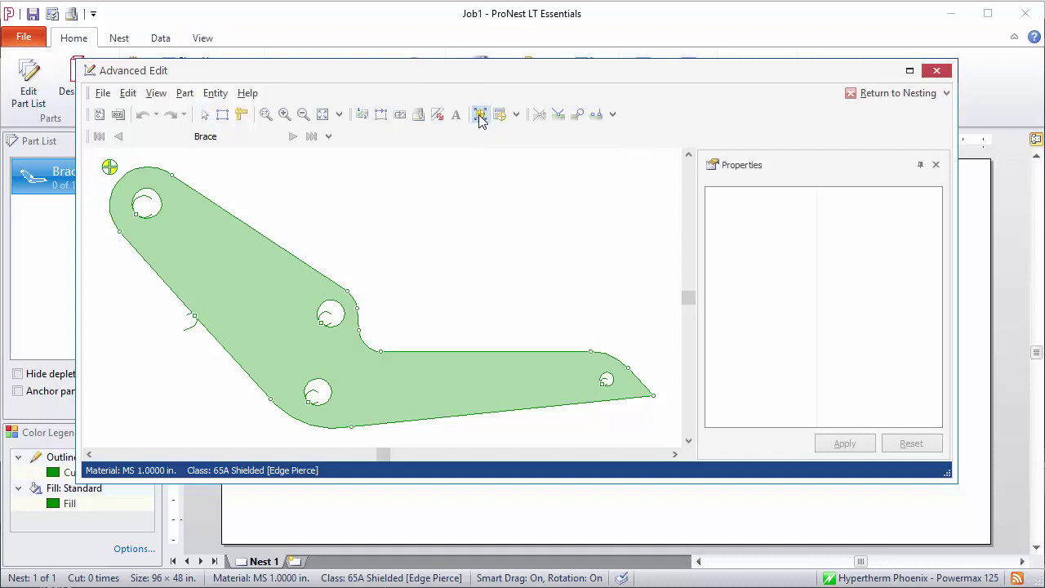
pyautogui.click(161, 319)
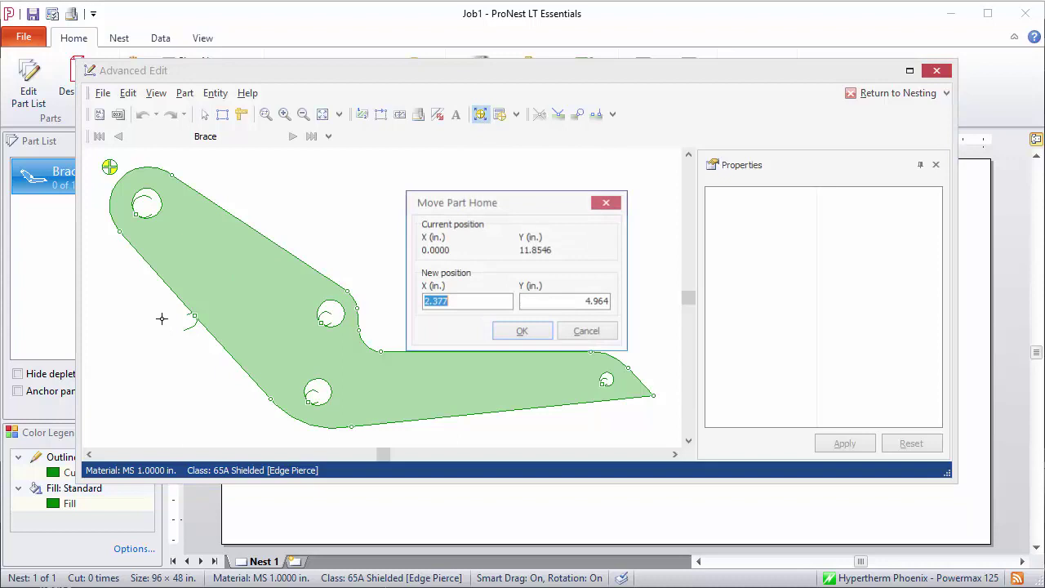
pyautogui.click(522, 332)
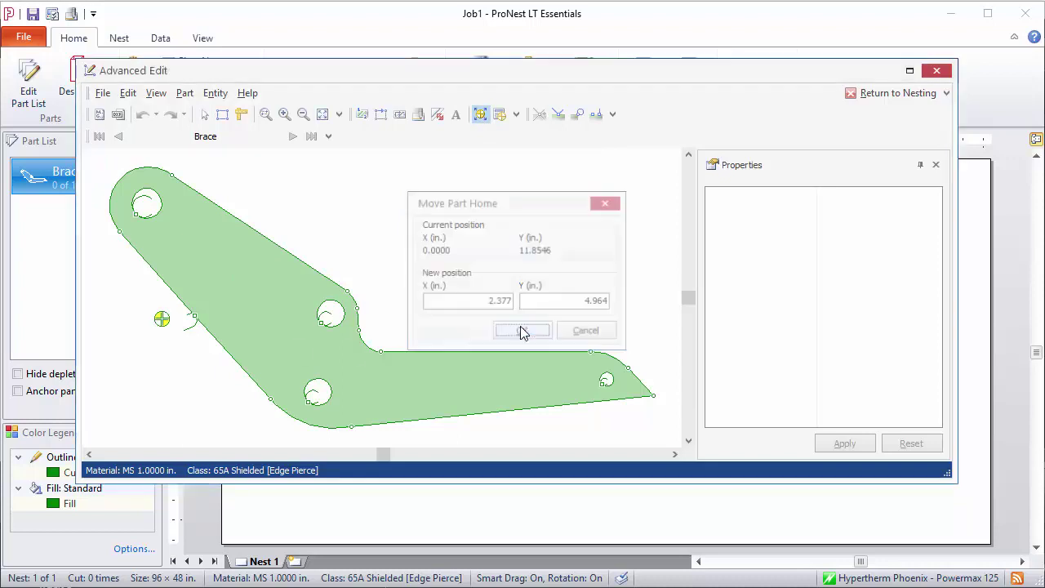
# Step: Set the part home to the Lower Left preset position
pyautogui.click(500, 116)
pyautogui.click(590, 272)
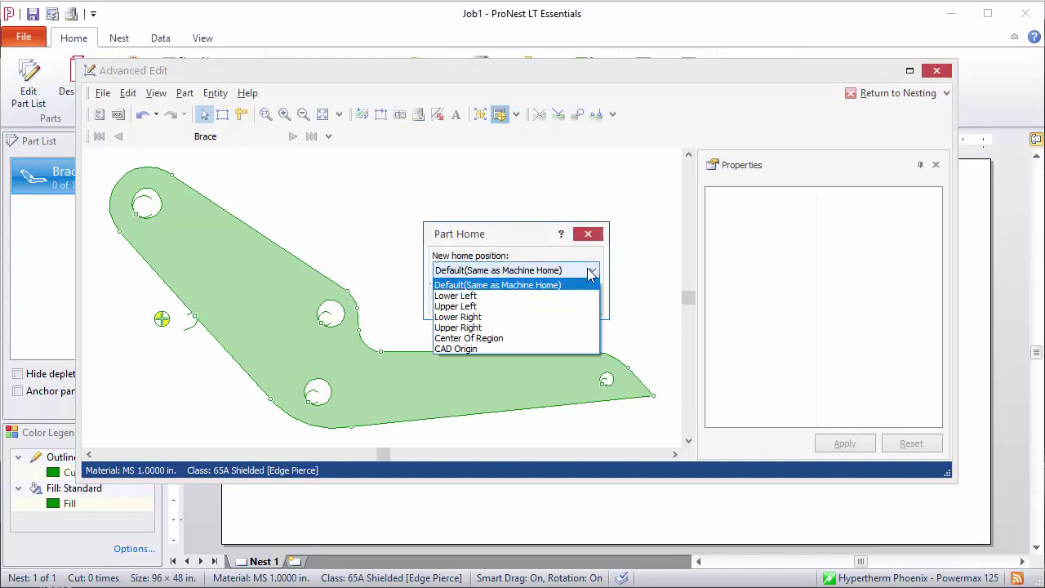
pyautogui.click(516, 297)
pyautogui.click(511, 299)
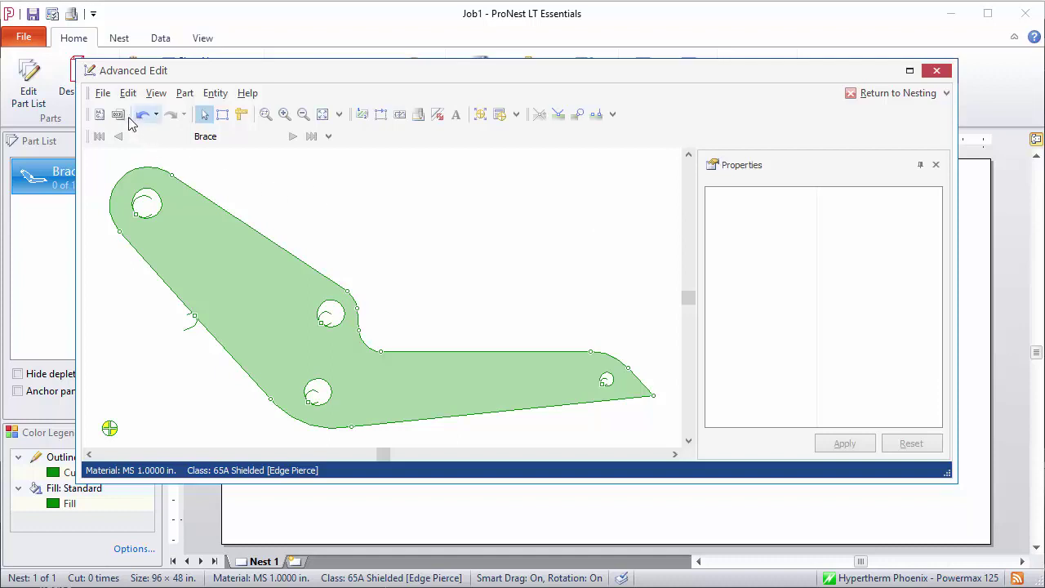
pyautogui.click(100, 94)
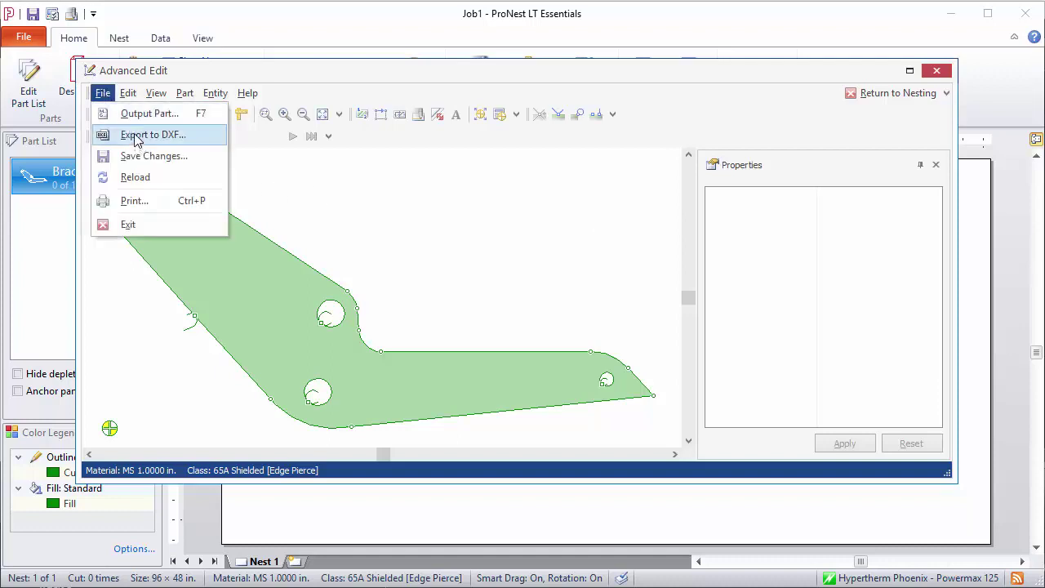
pyautogui.click(338, 173)
# Step: Measure a 9.5416 in. distance on the Brace, then display its numbered cut sequence
pyautogui.click(242, 115)
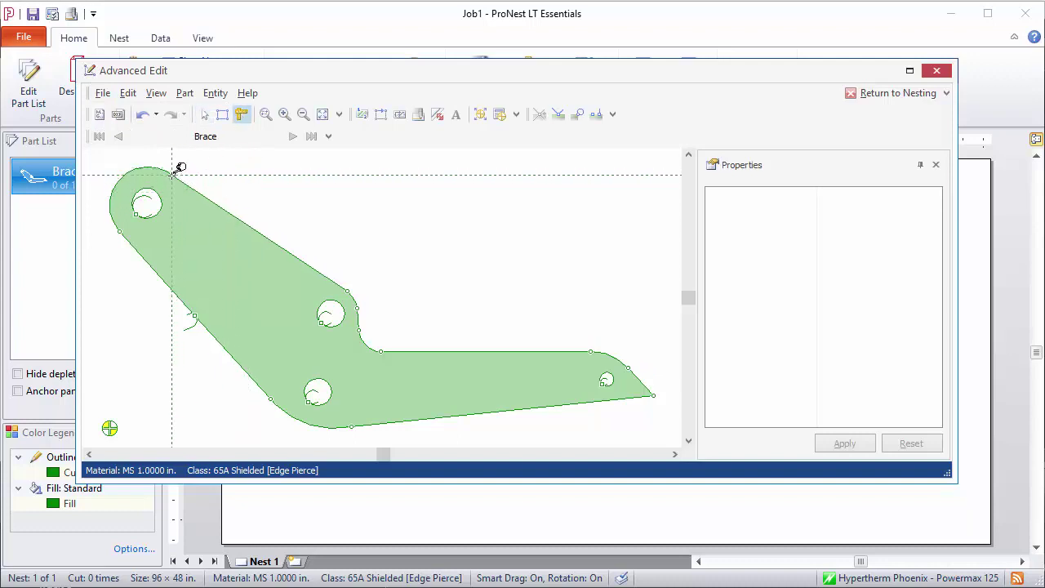
pyautogui.click(351, 284)
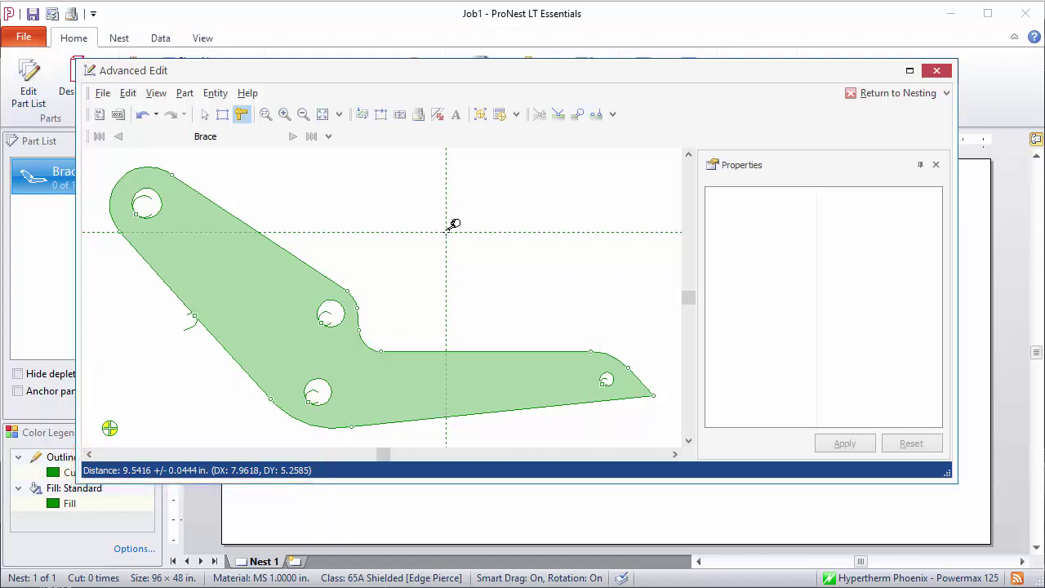
pyautogui.press('Escape')
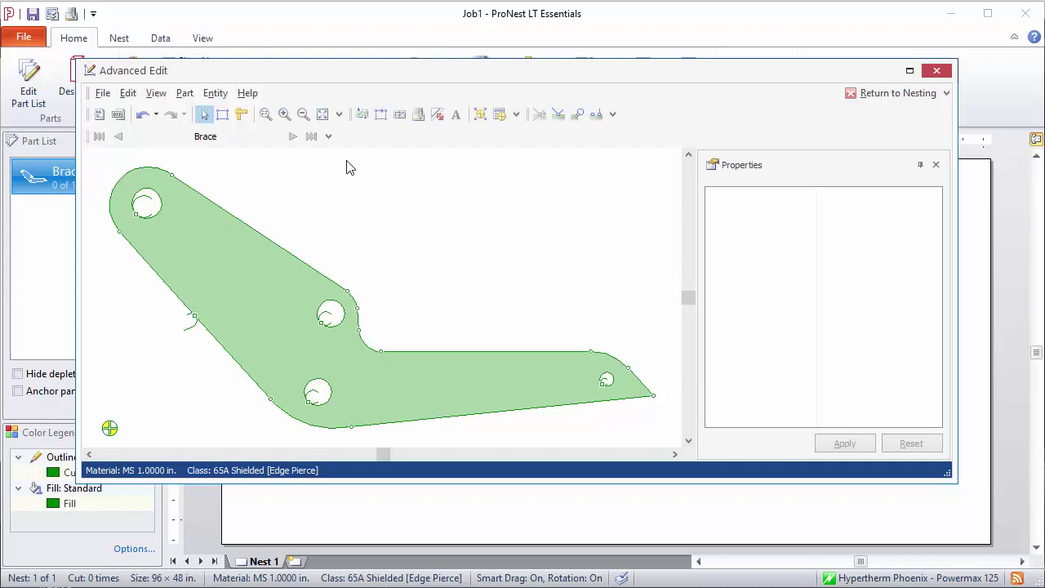
pyautogui.click(363, 115)
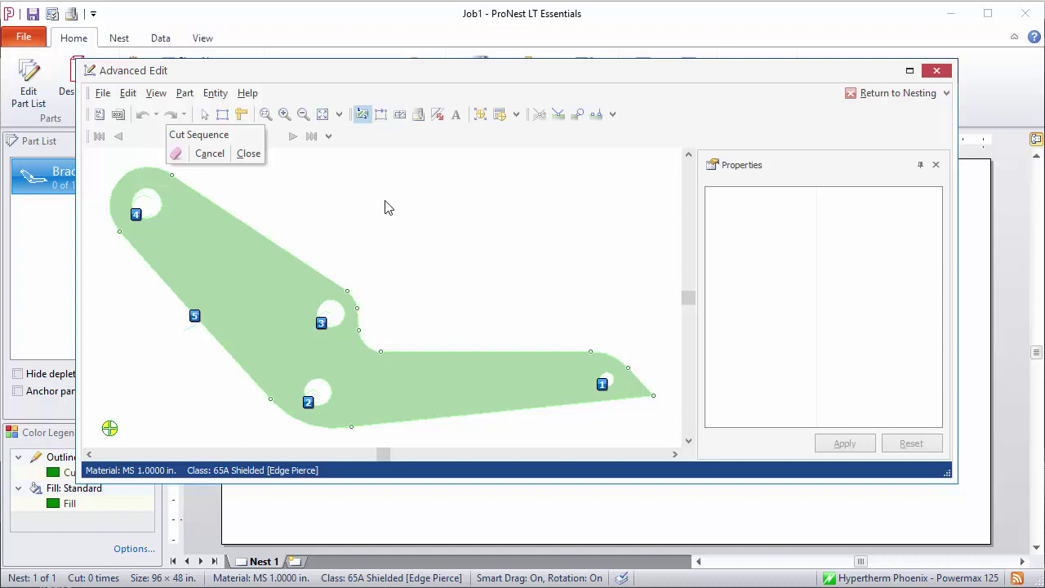
# Step: Re-sequence cuts: top-left hole, middle hole, lower hole, then the outer contour last
pyautogui.click(175, 153)
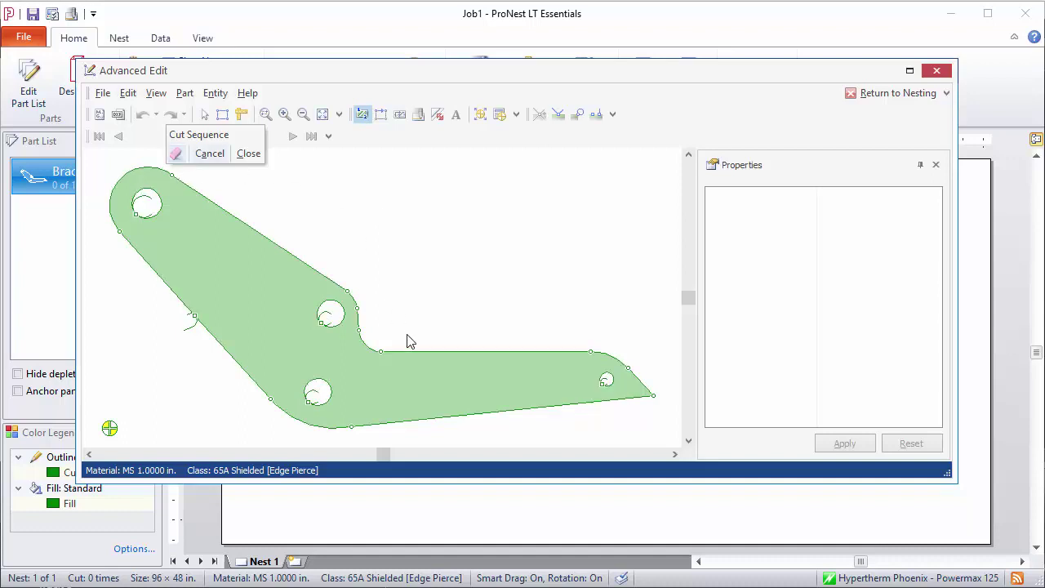
pyautogui.click(159, 216)
pyautogui.click(333, 308)
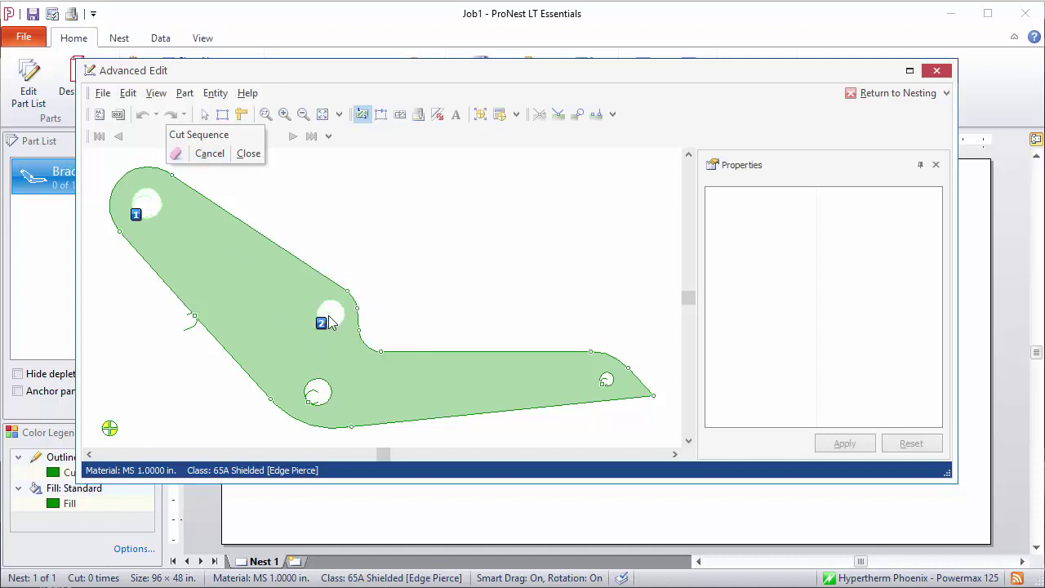
pyautogui.click(325, 390)
pyautogui.click(417, 352)
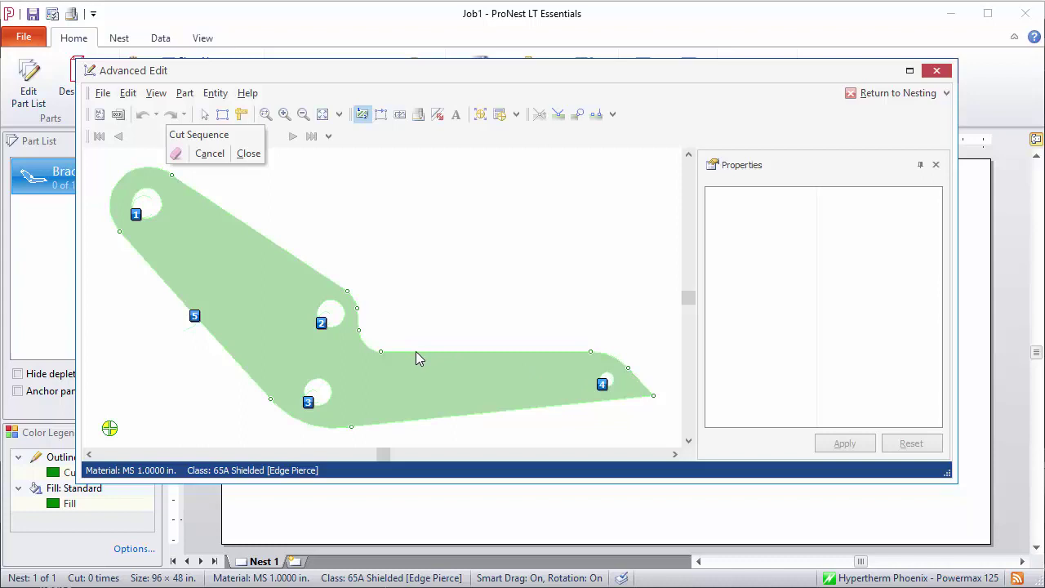
pyautogui.click(249, 153)
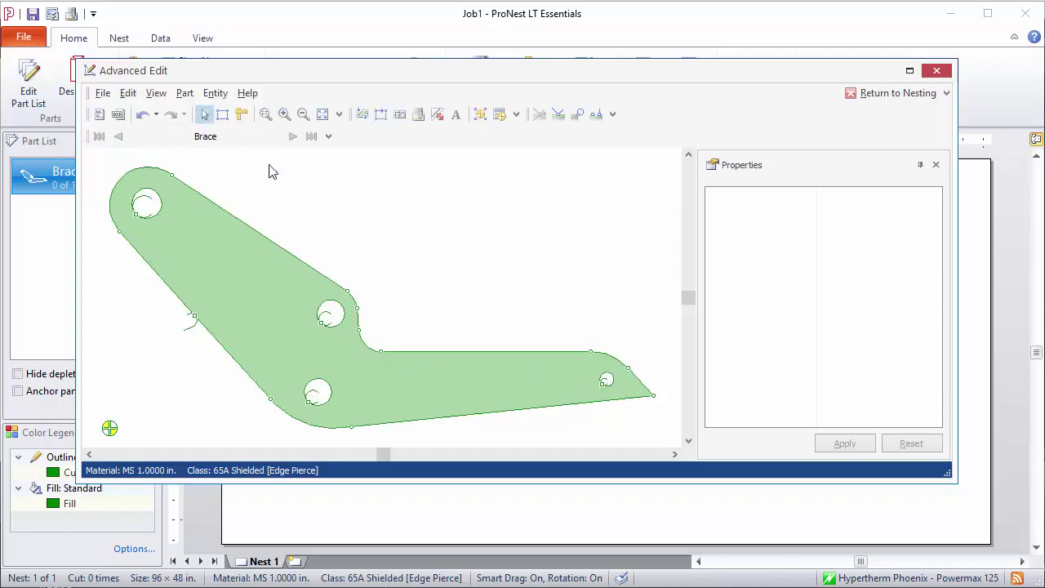
# Step: Toggle the Cut Sequence numbers on and back off in the View menu
pyautogui.click(156, 94)
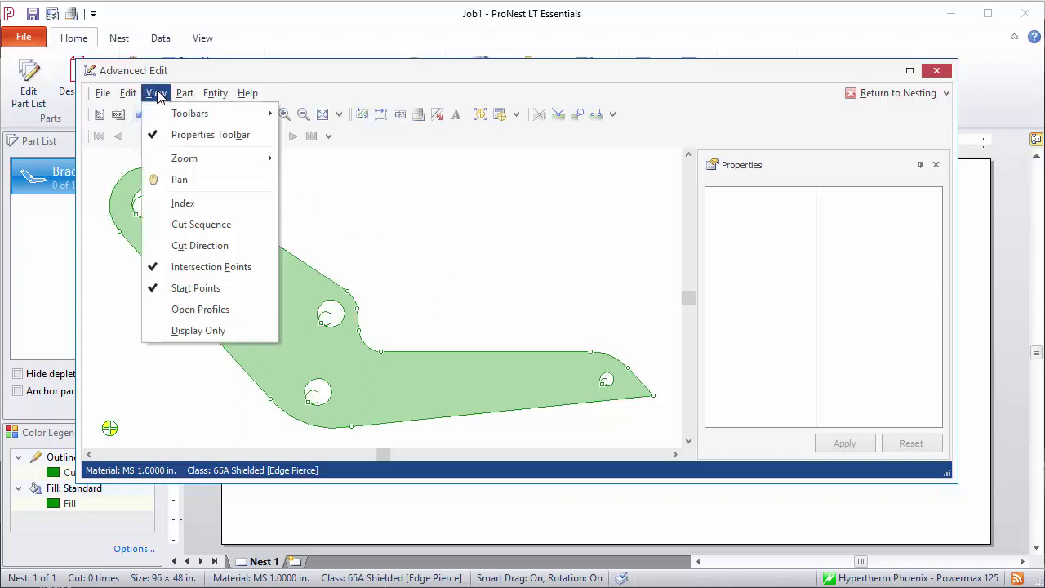
pyautogui.click(207, 231)
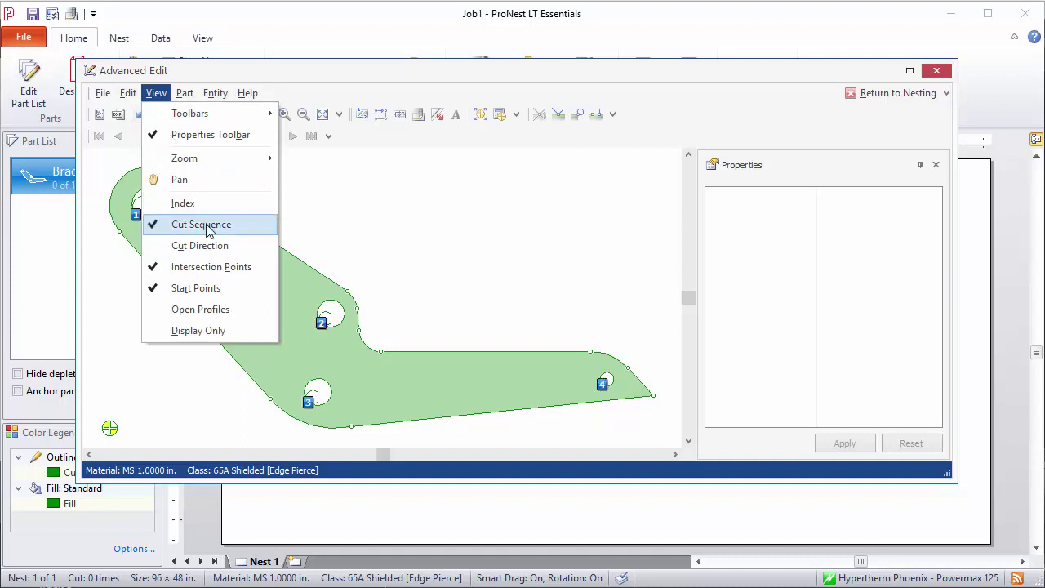
pyautogui.click(257, 224)
pyautogui.click(366, 219)
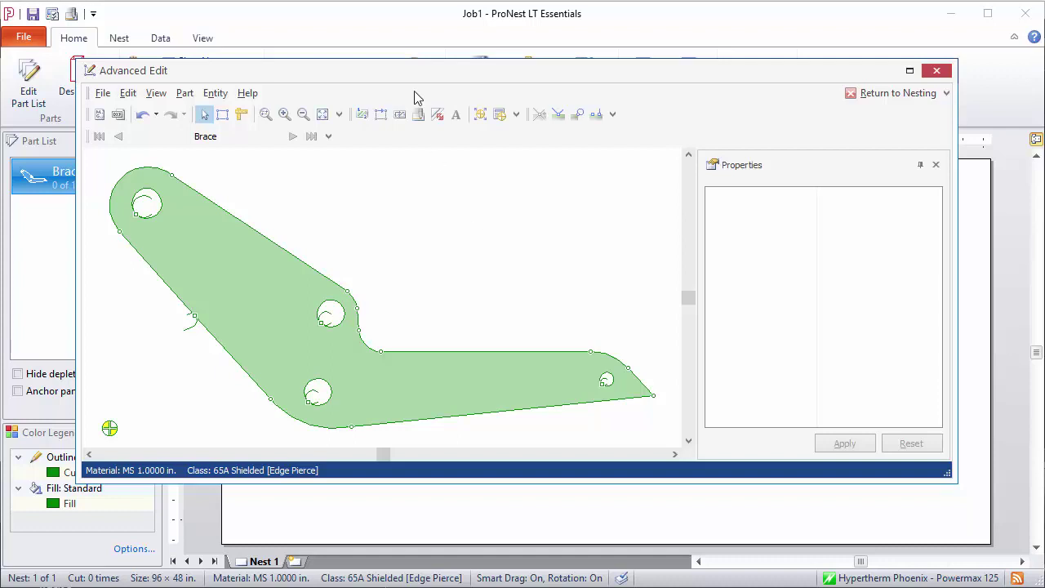
pyautogui.click(417, 117)
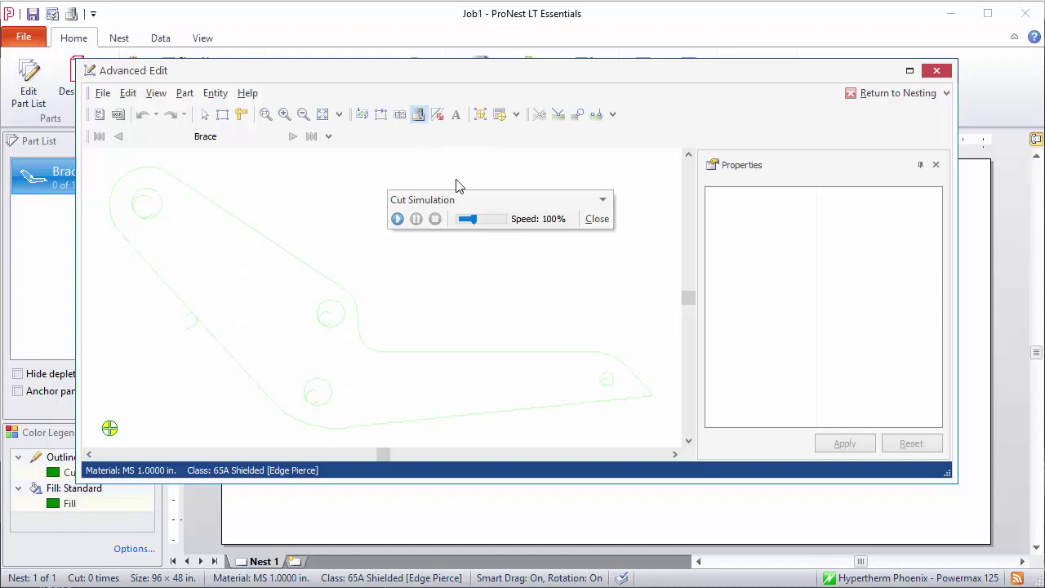
pyautogui.click(398, 218)
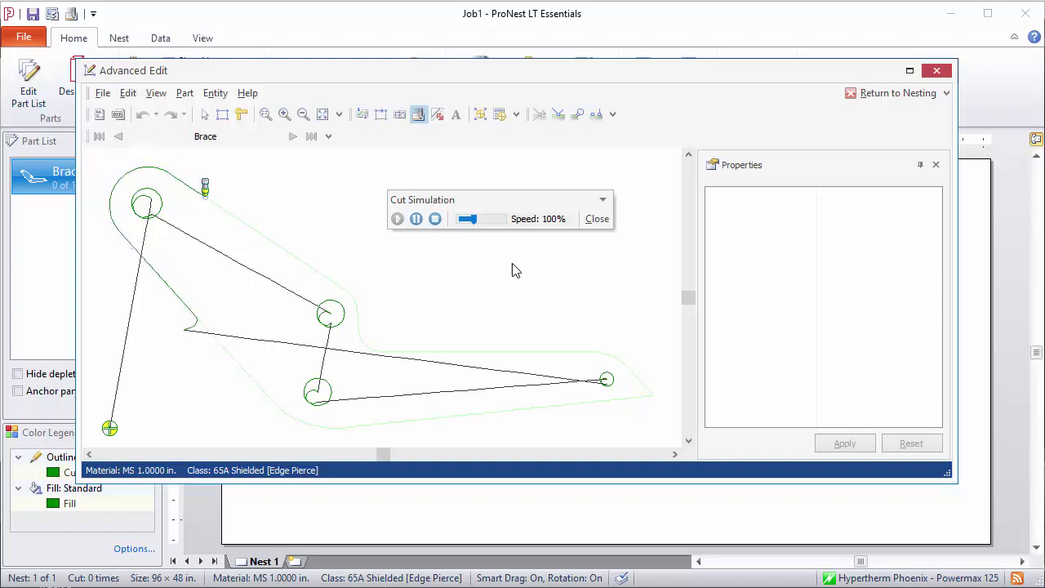
pyautogui.moveTo(474, 219); pyautogui.dragTo(489, 219)
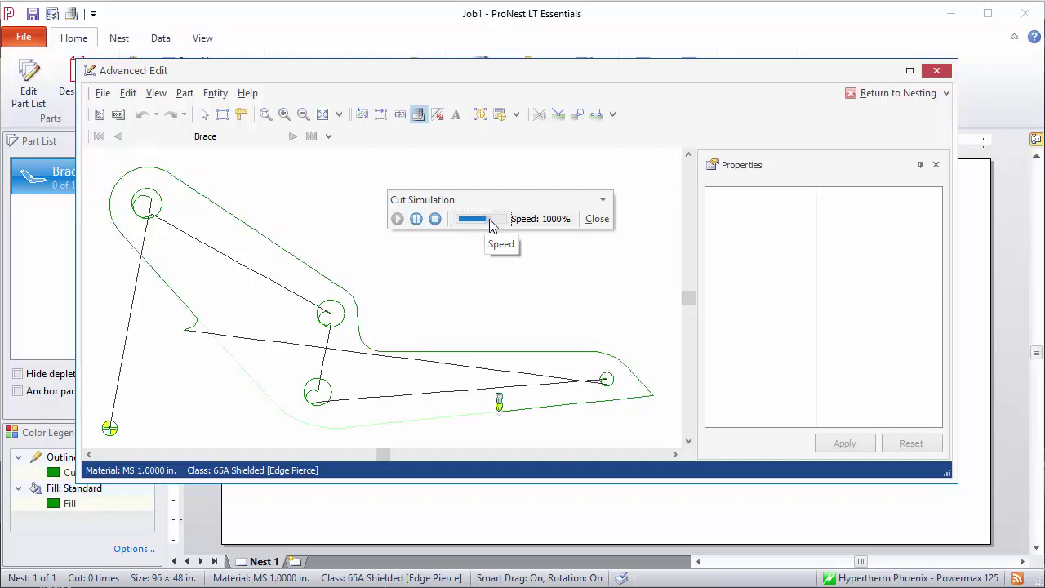
pyautogui.click(476, 221)
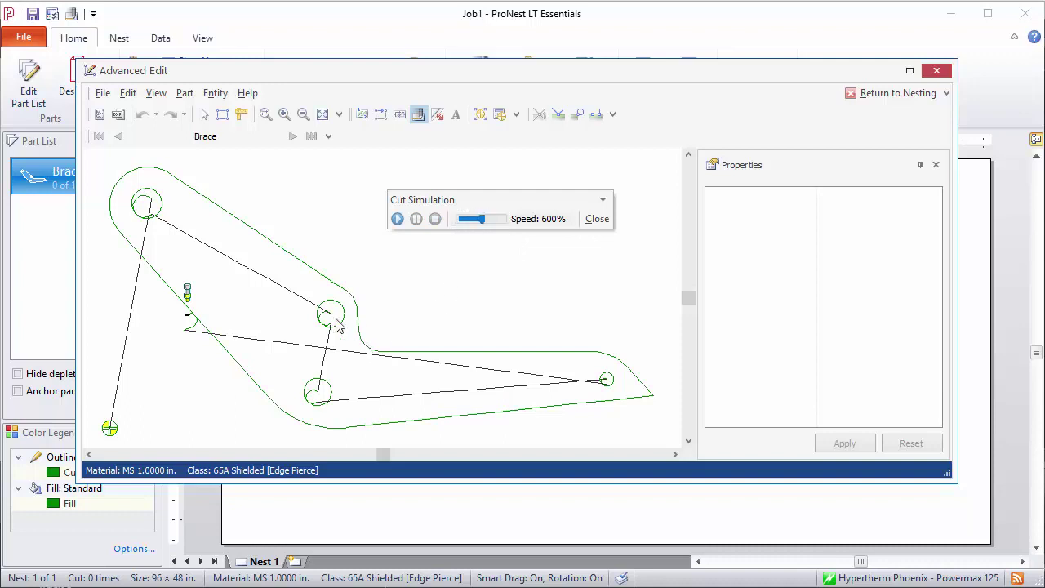
pyautogui.click(397, 219)
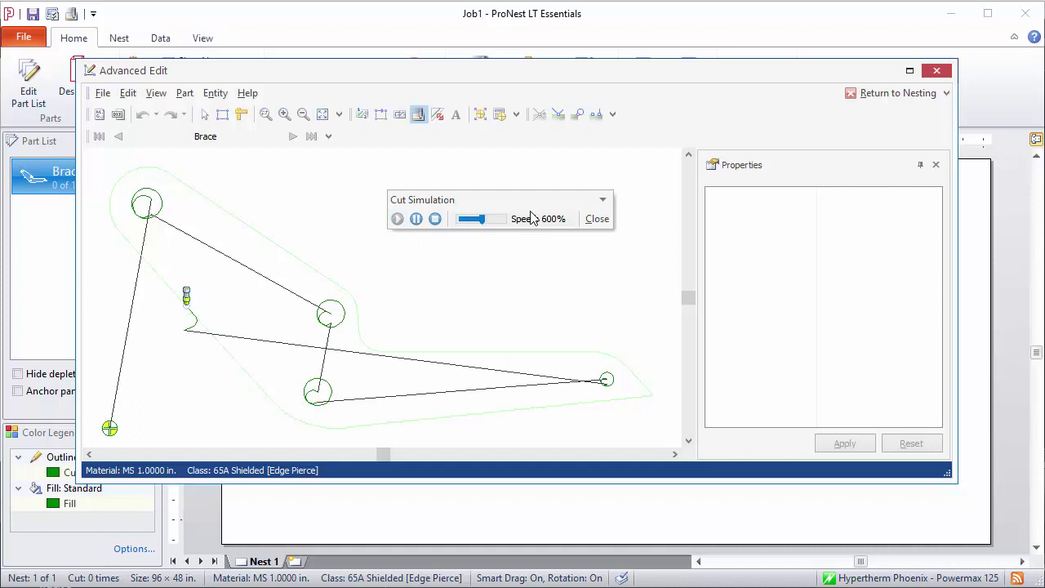
pyautogui.click(597, 219)
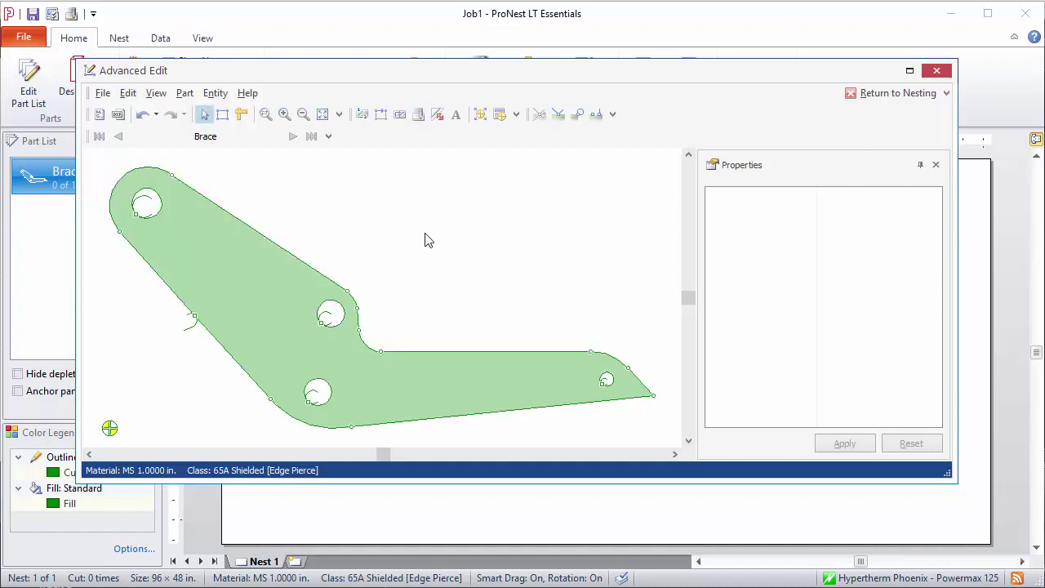
pyautogui.click(437, 117)
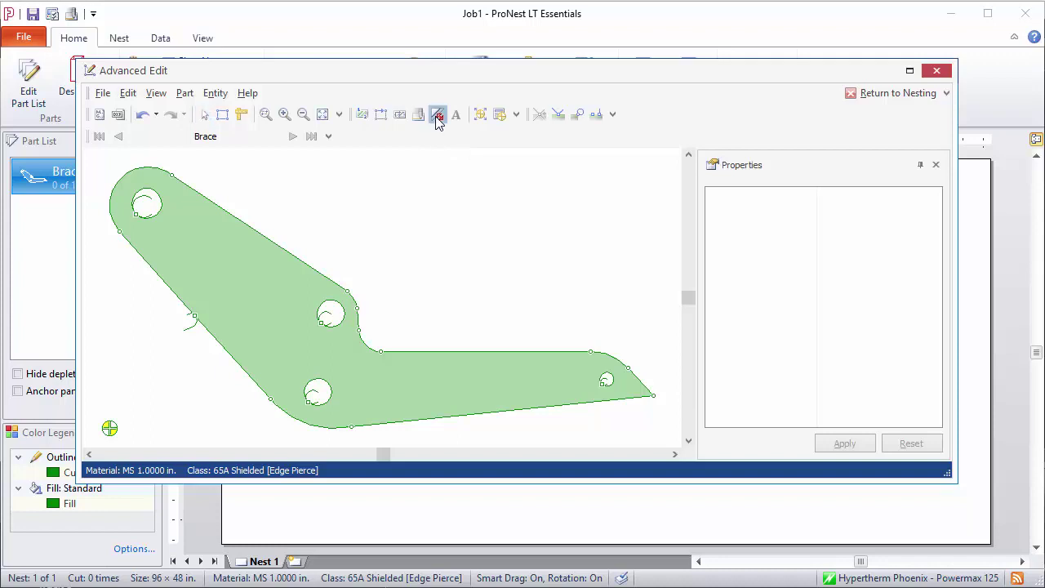
pyautogui.click(354, 256)
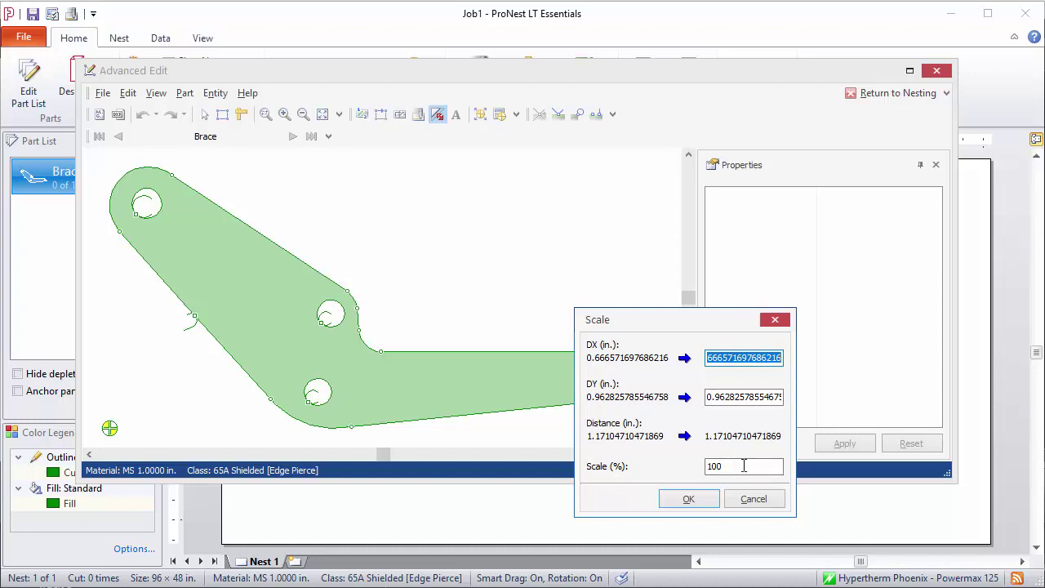
pyautogui.click(753, 498)
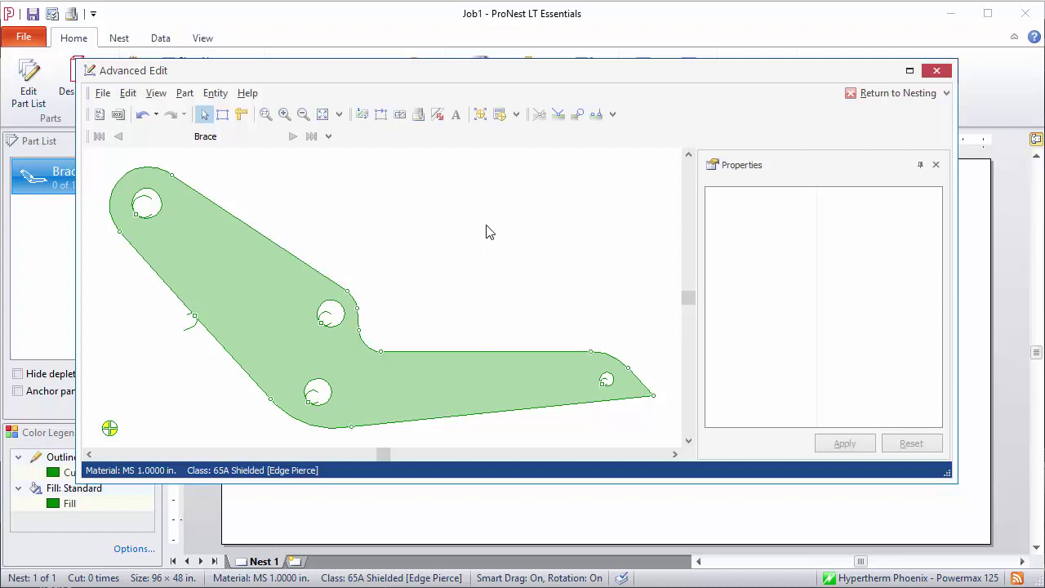
# Step: Move the outer contour's start point and lead to the right arm's upper edge at 16.3755, 3.4784 in
pyautogui.click(455, 115)
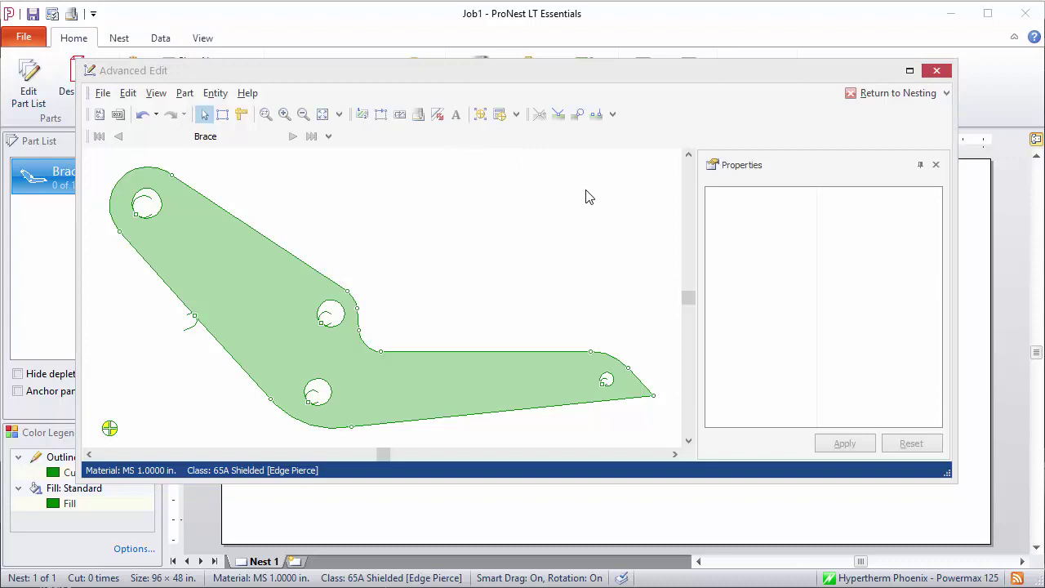
pyautogui.click(558, 115)
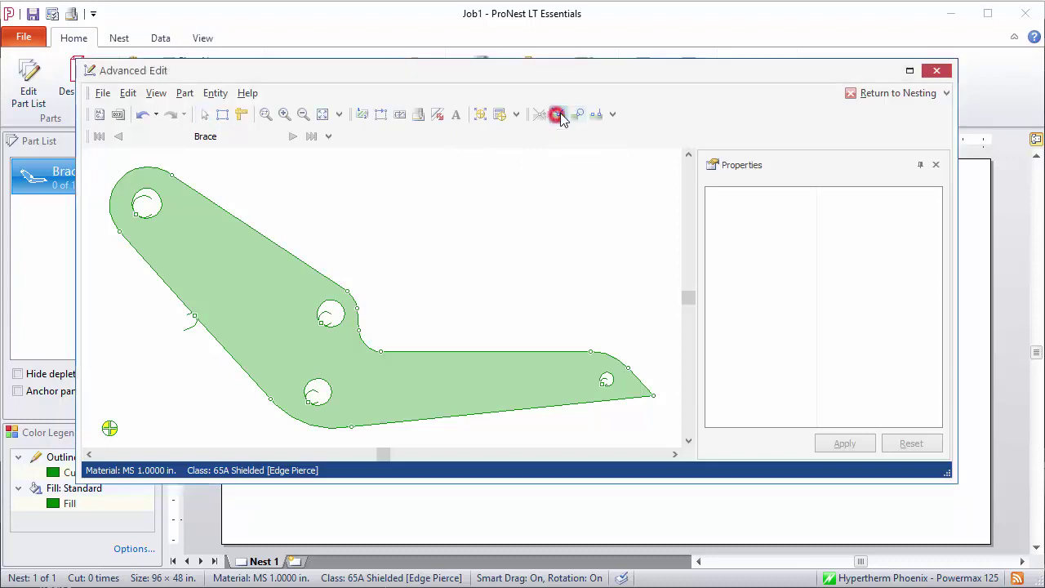
pyautogui.click(261, 233)
pyautogui.click(471, 351)
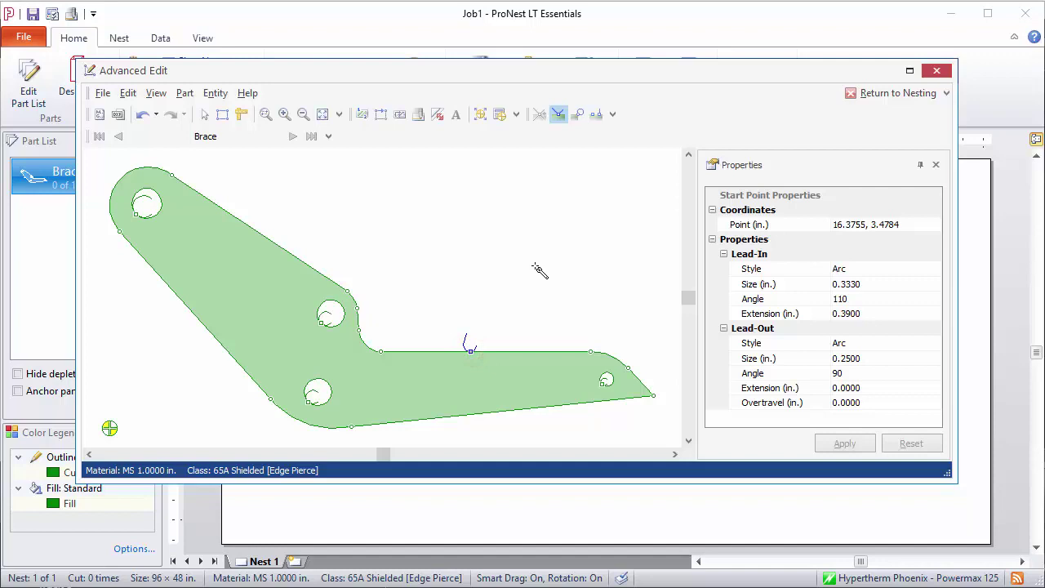
pyautogui.press('Escape')
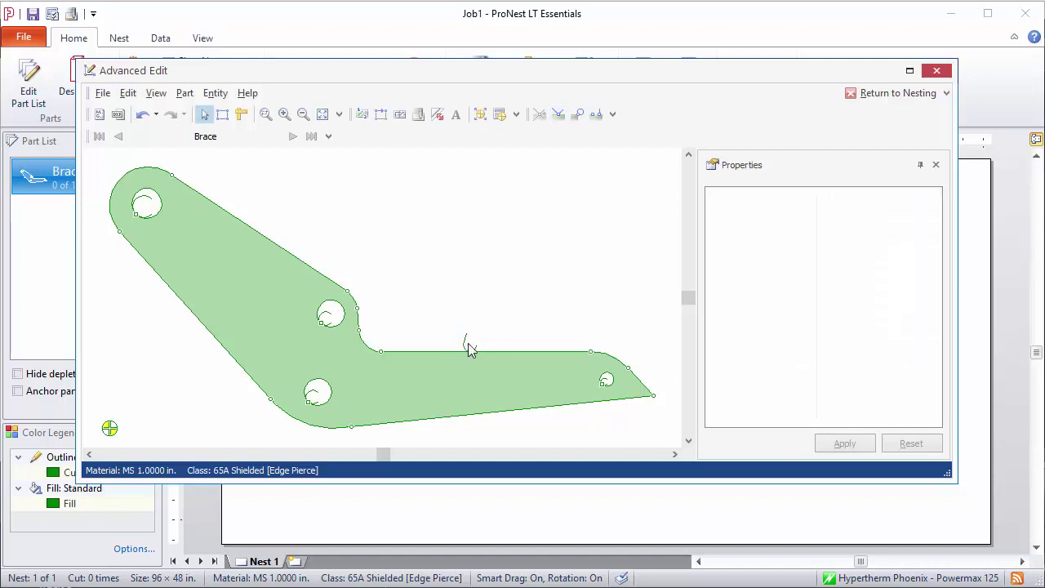
# Step: Change the outer contour's Lead-In Size from 0.3330 to 0.5000 in. and apply it
pyautogui.click(464, 345)
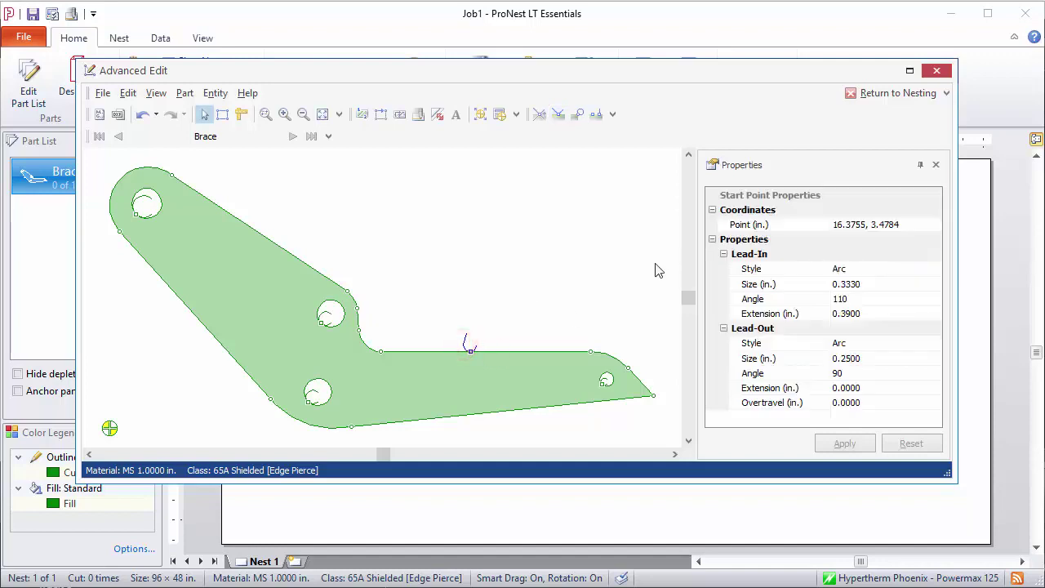
pyautogui.click(884, 286)
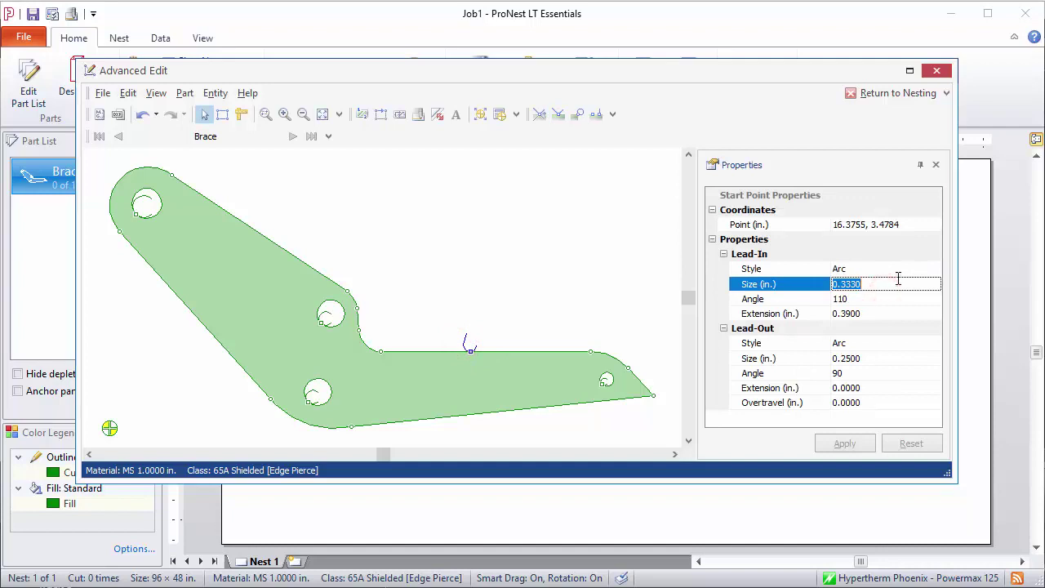
pyautogui.write('.5')
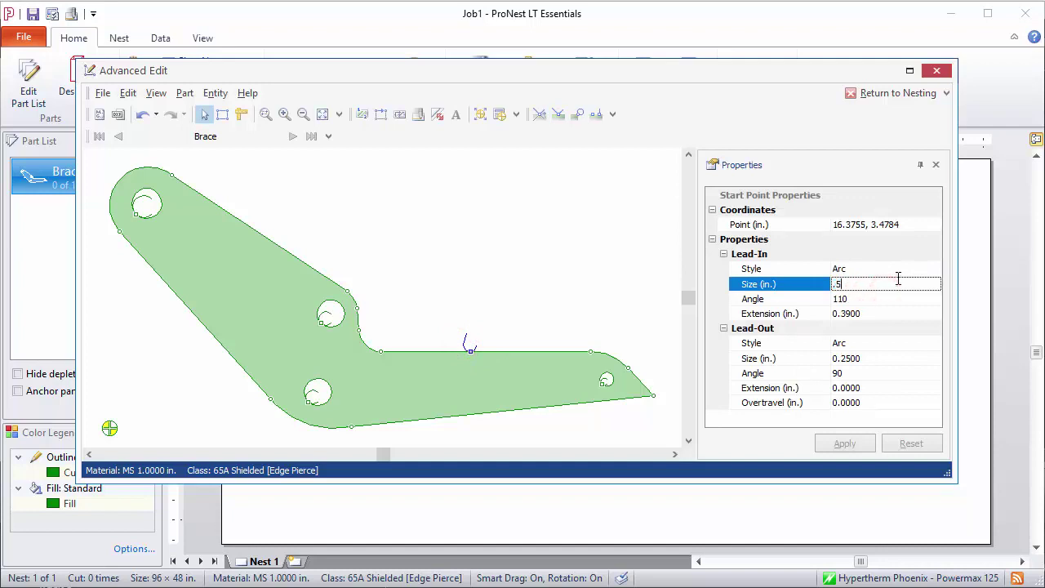
pyautogui.press('Return')
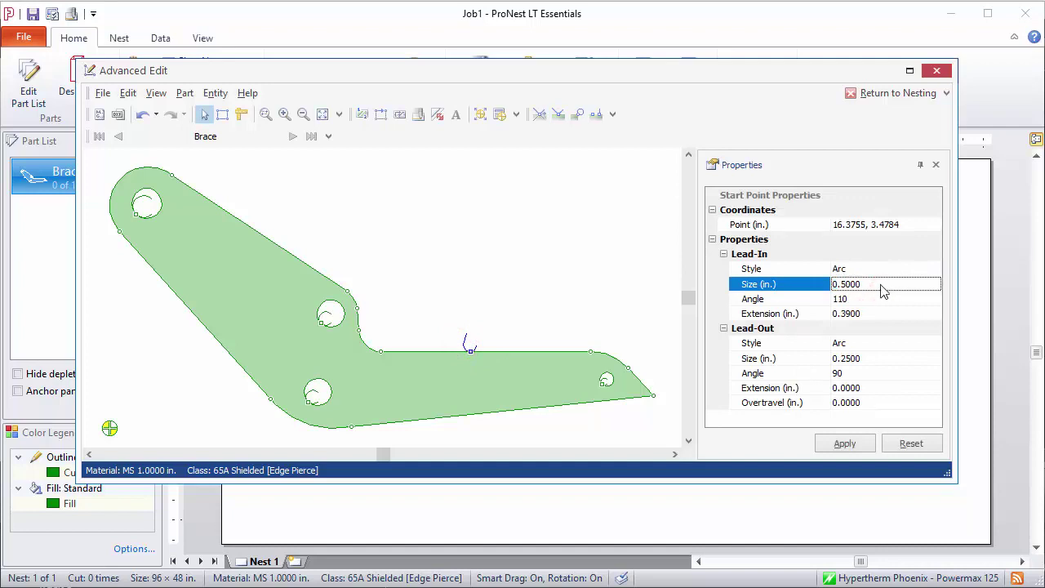
pyautogui.click(847, 443)
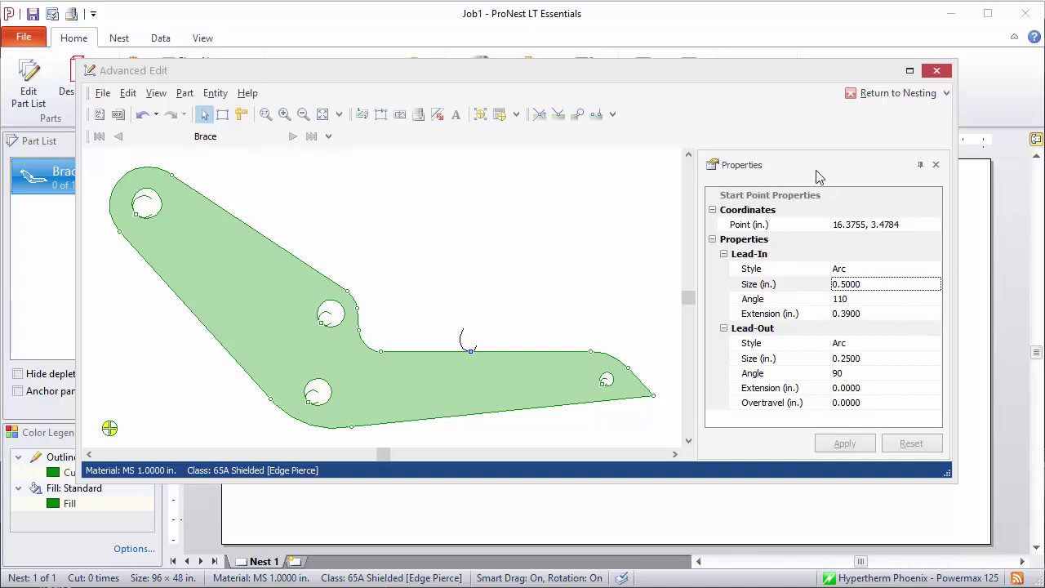
pyautogui.press('F1')
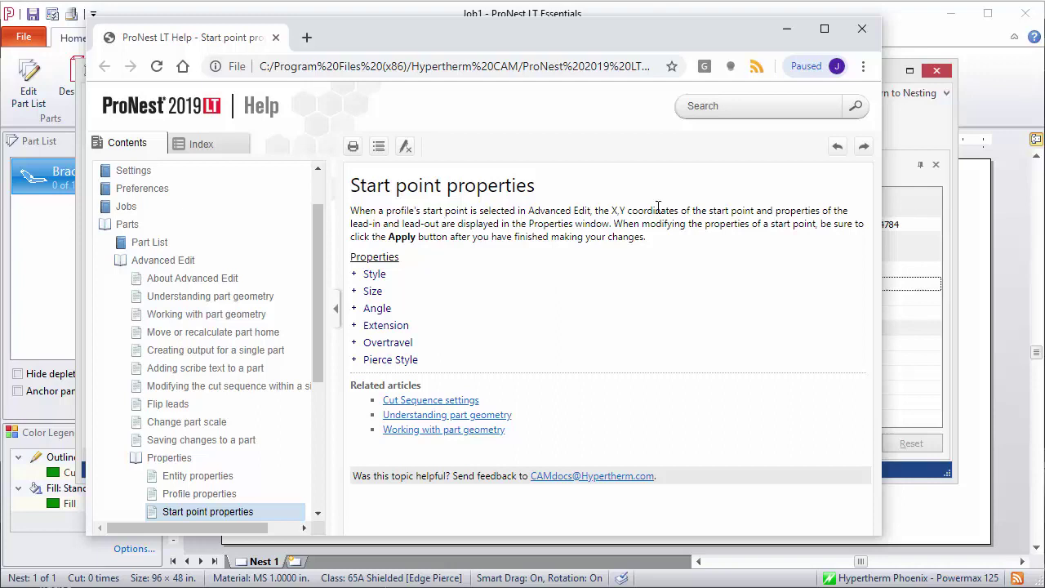
pyautogui.click(861, 28)
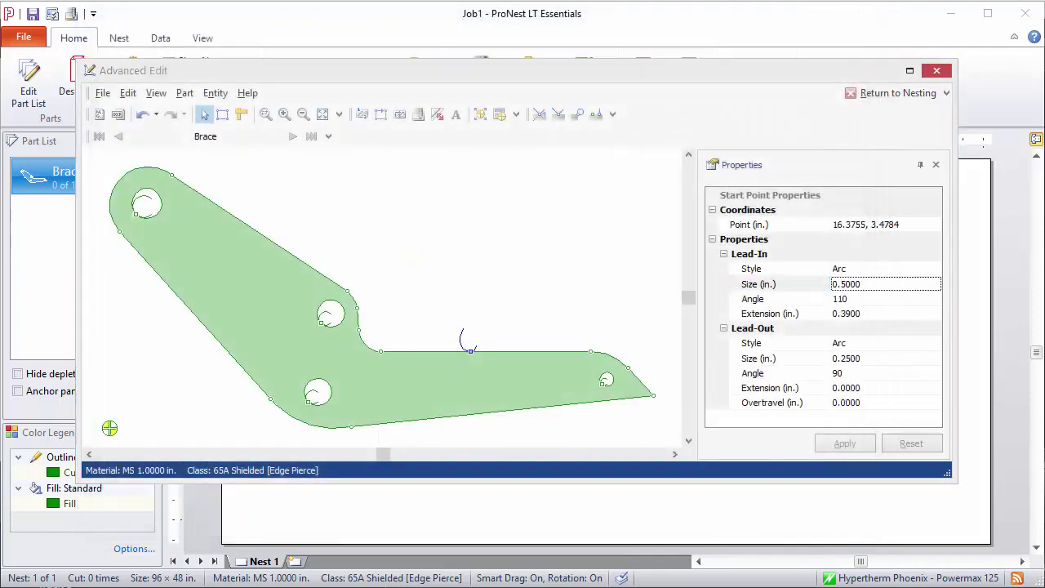
# Step: Place three tabs: two along the angled upper edge and one on the horizontal arm
pyautogui.click(595, 117)
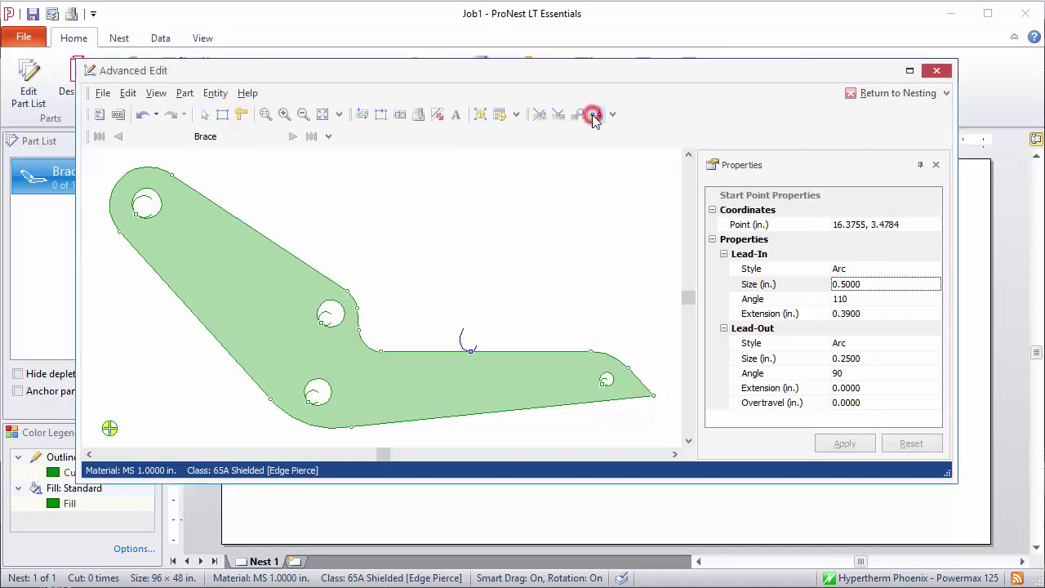
pyautogui.click(248, 228)
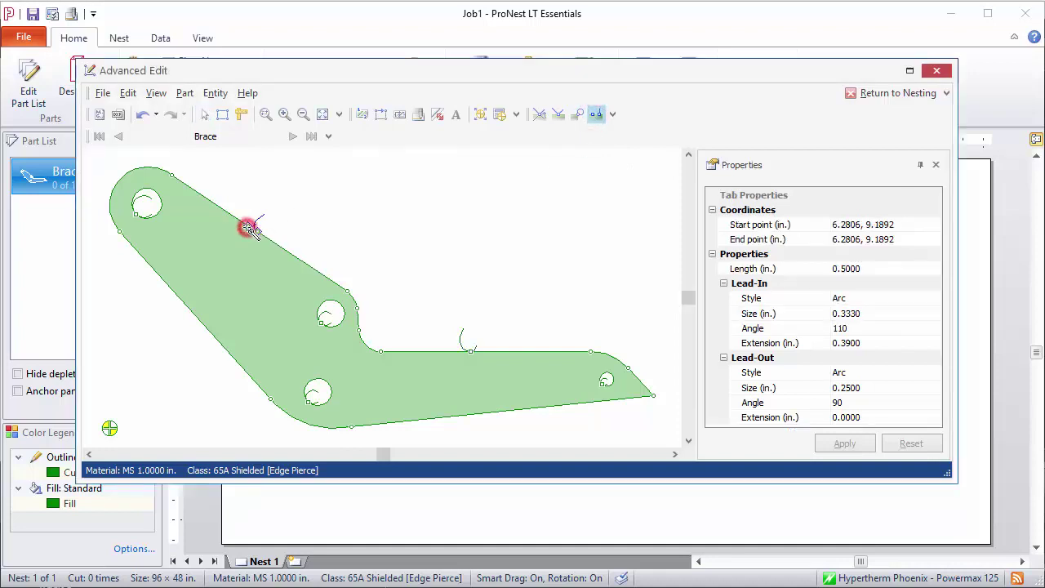
pyautogui.click(323, 277)
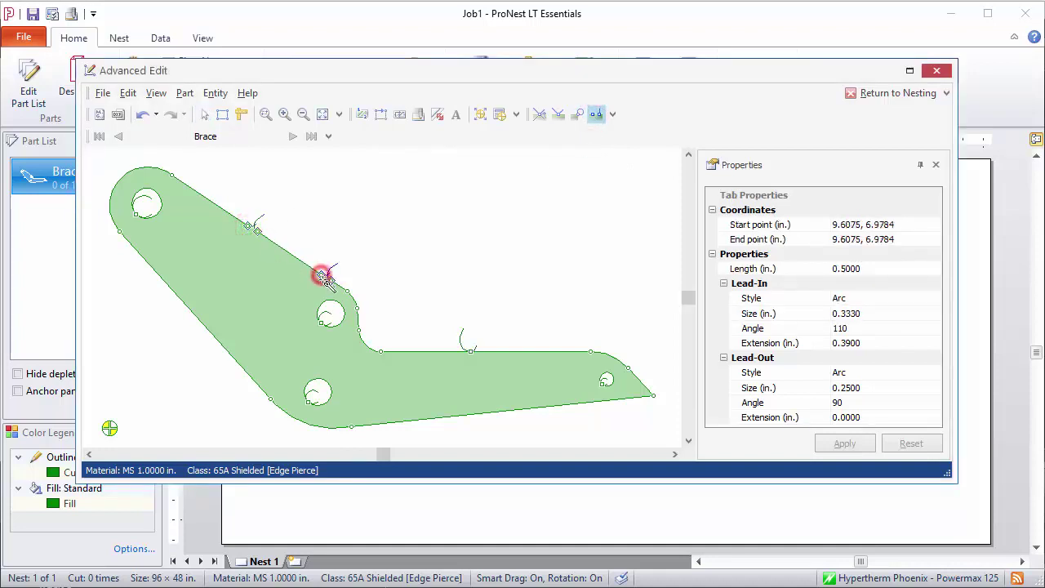
pyautogui.click(527, 351)
pyautogui.press('Escape')
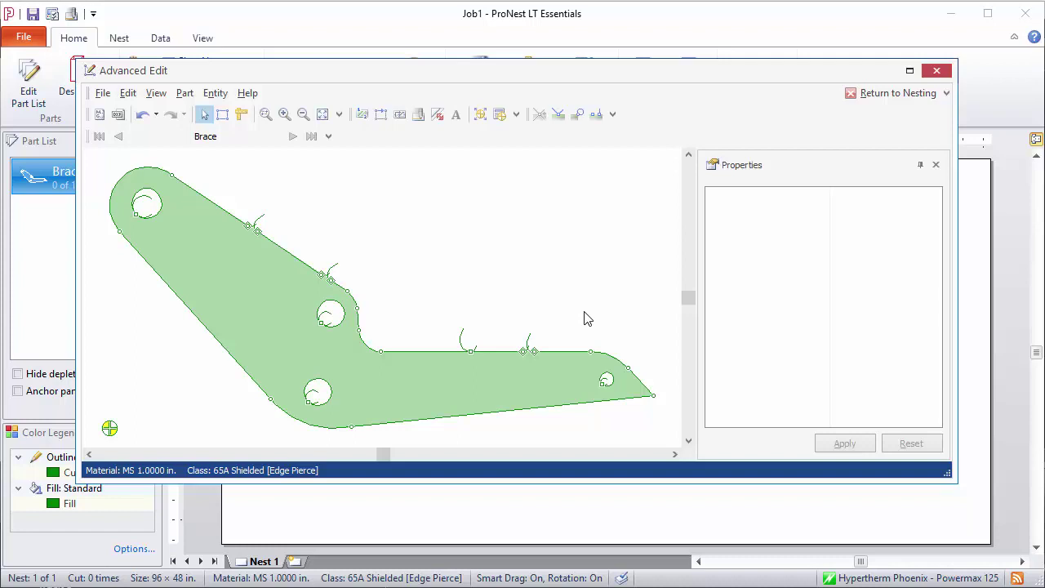
# Step: Add a 0.2500 in. cone-style corner loop at the Brace part's sharp right-end tip
pyautogui.click(577, 114)
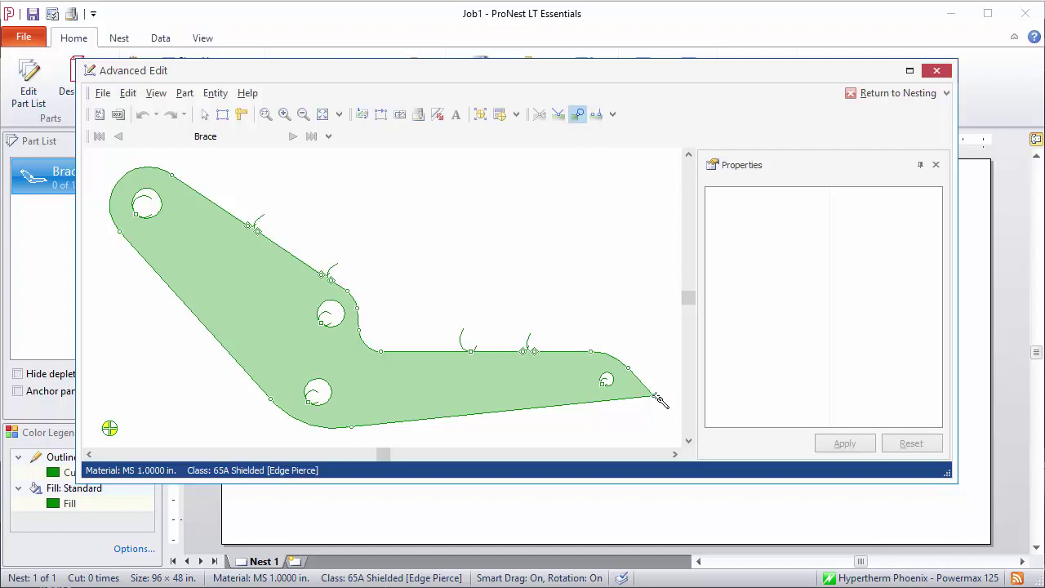
pyautogui.click(655, 397)
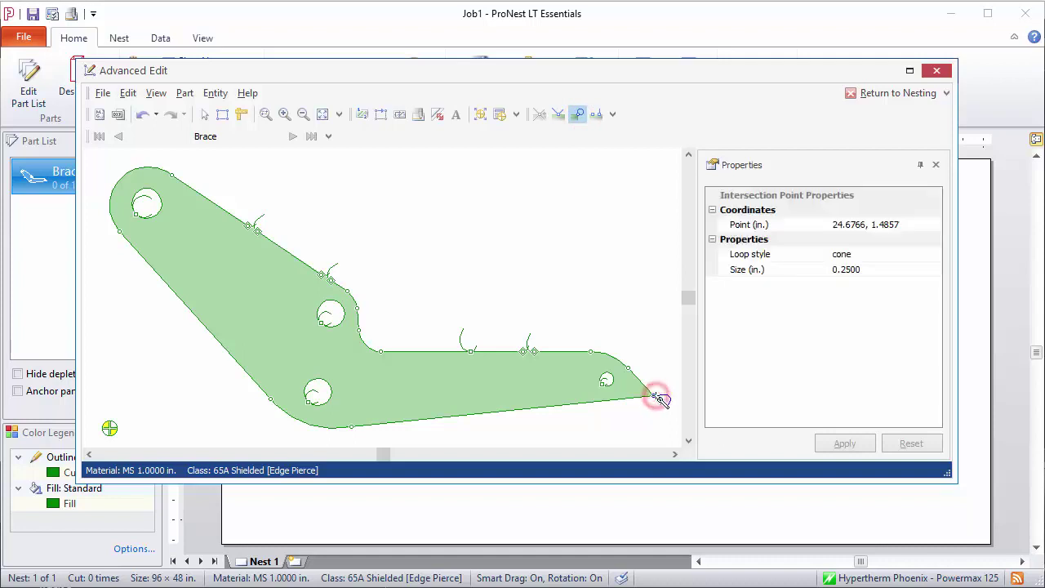
pyautogui.click(935, 258)
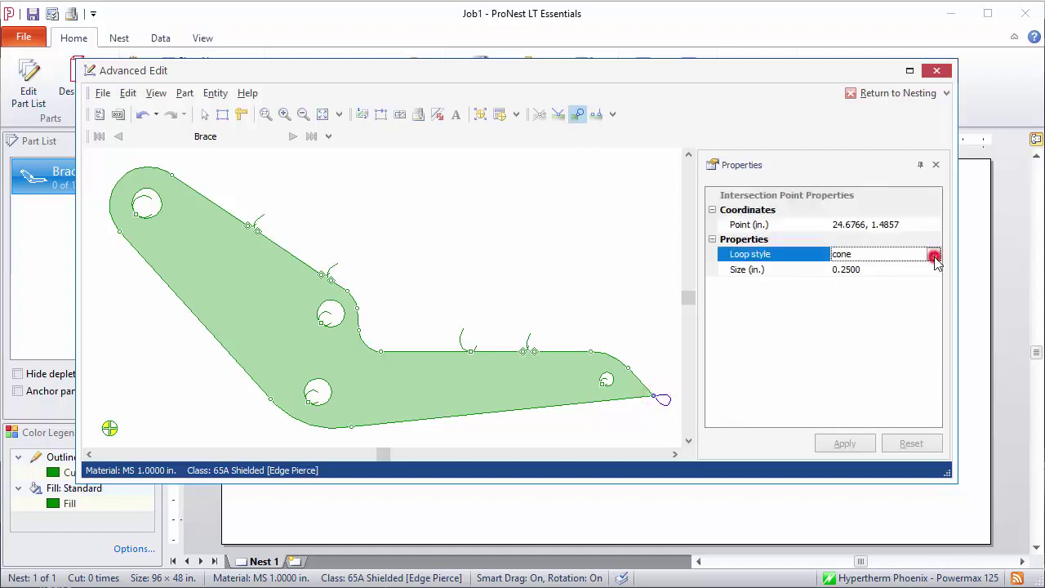
pyautogui.click(933, 255)
pyautogui.click(933, 256)
pyautogui.press('Escape')
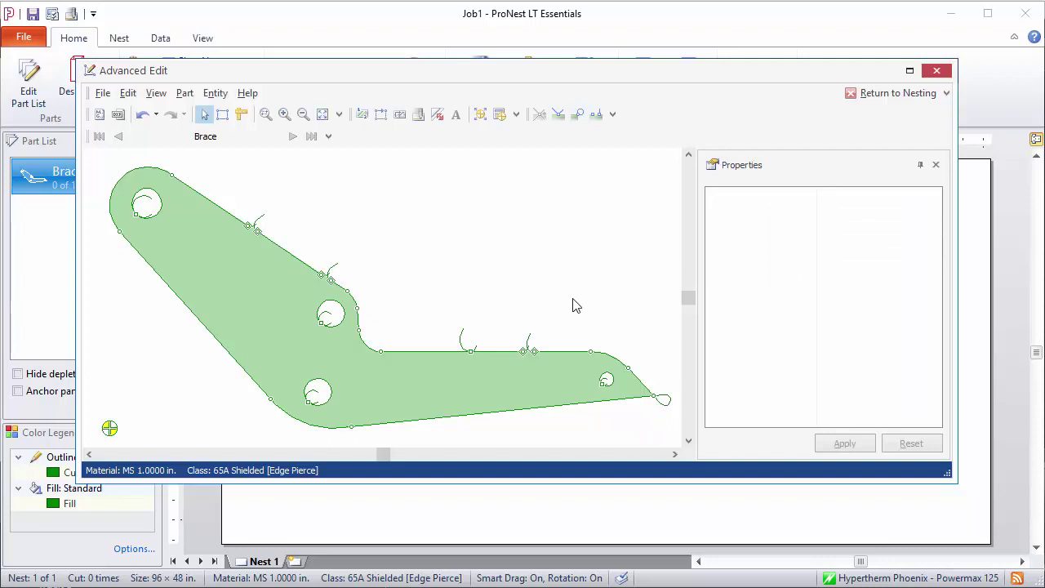
# Step: Save the Brace edits when leaving Advanced Edit, returning to the empty Nest 1 view
pyautogui.click(103, 93)
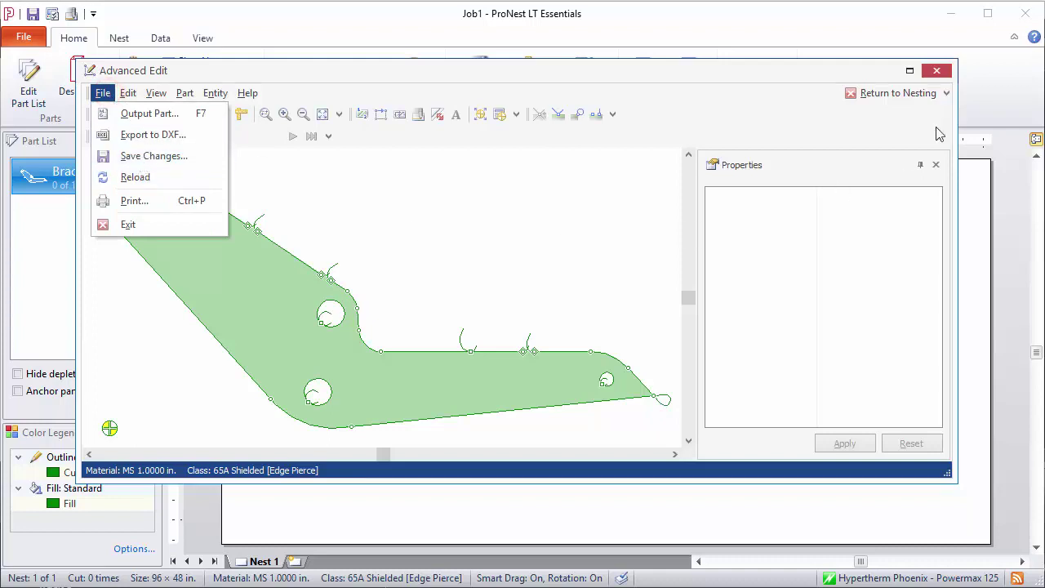
pyautogui.click(938, 134)
pyautogui.click(889, 95)
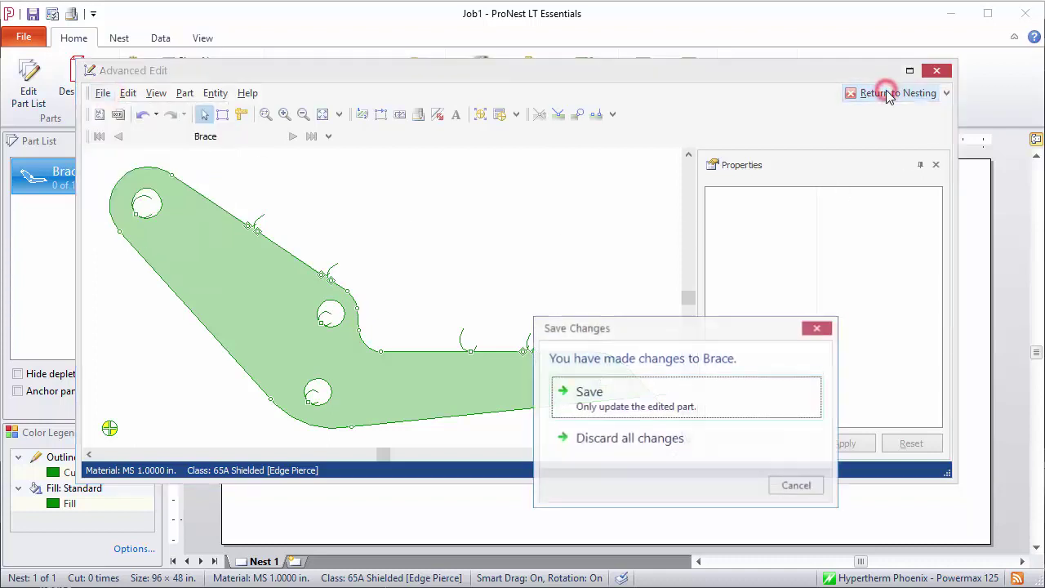
pyautogui.click(658, 398)
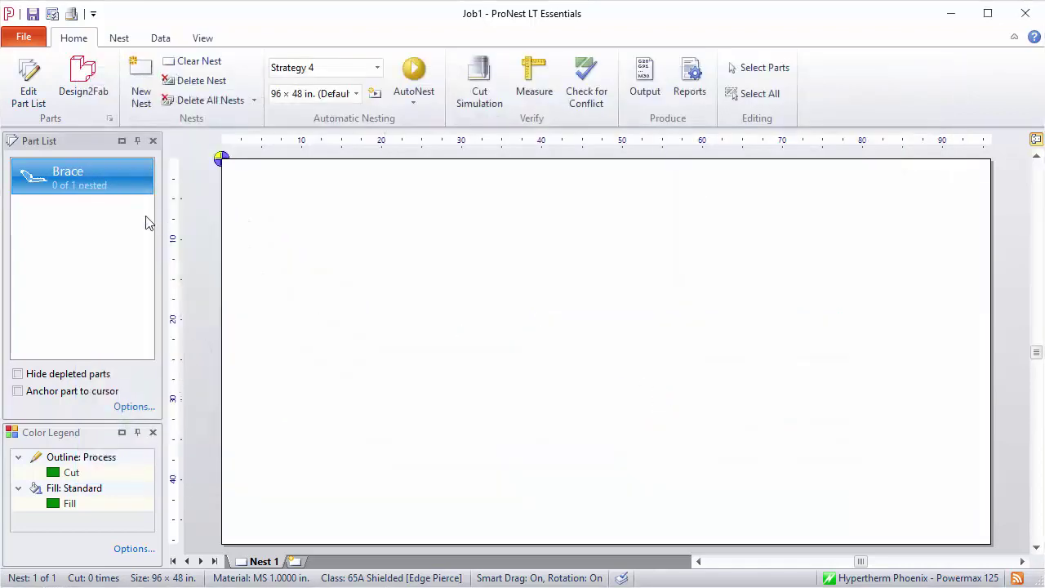
# Step: Place the edited Brace on the 96 × 48 in. Nest 1 sheet's upper-left corner, then deselect it
pyautogui.click(64, 174)
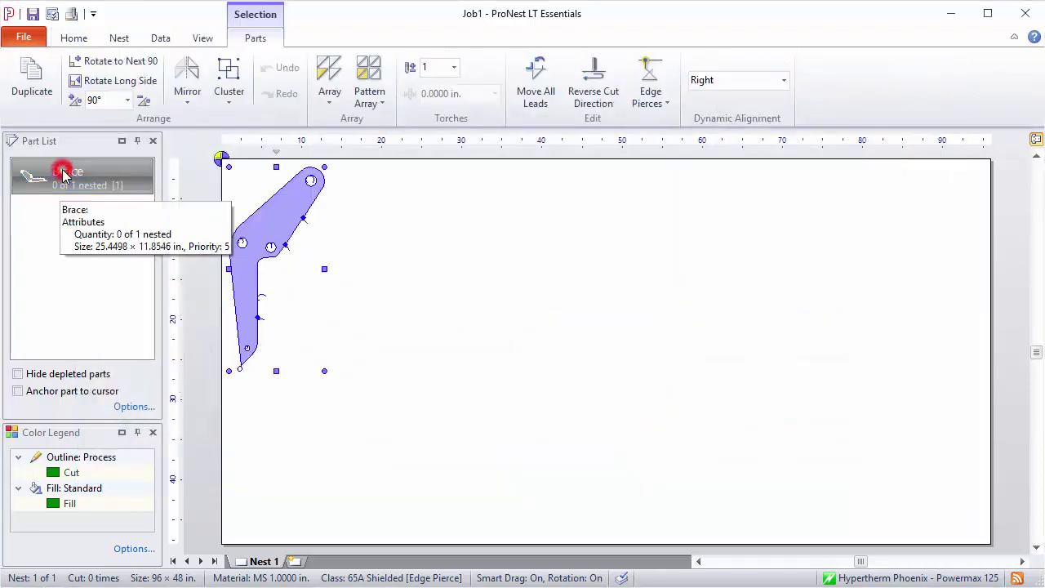
pyautogui.click(502, 261)
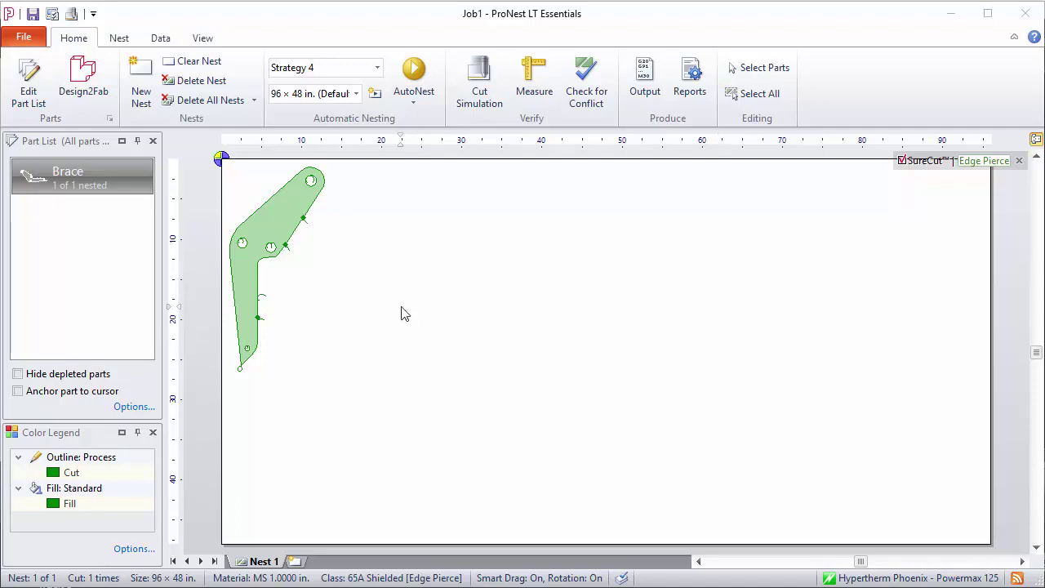
# Step: Delete Brace from the sheet and the part list, then preview BHRectangle.dxf (5 × 20 in.)
pyautogui.click(265, 219)
pyautogui.press('Delete')
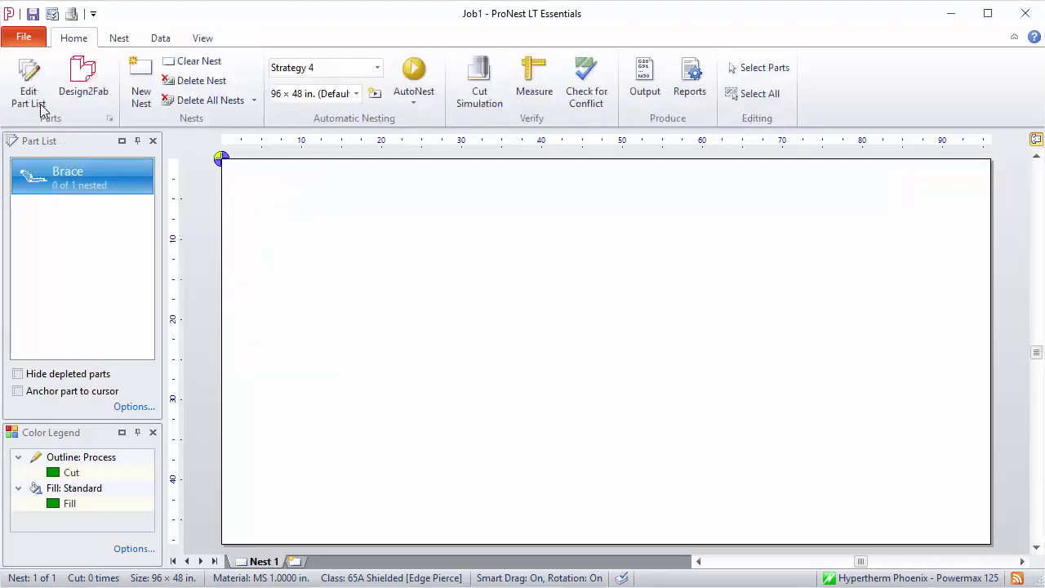
pyautogui.click(31, 81)
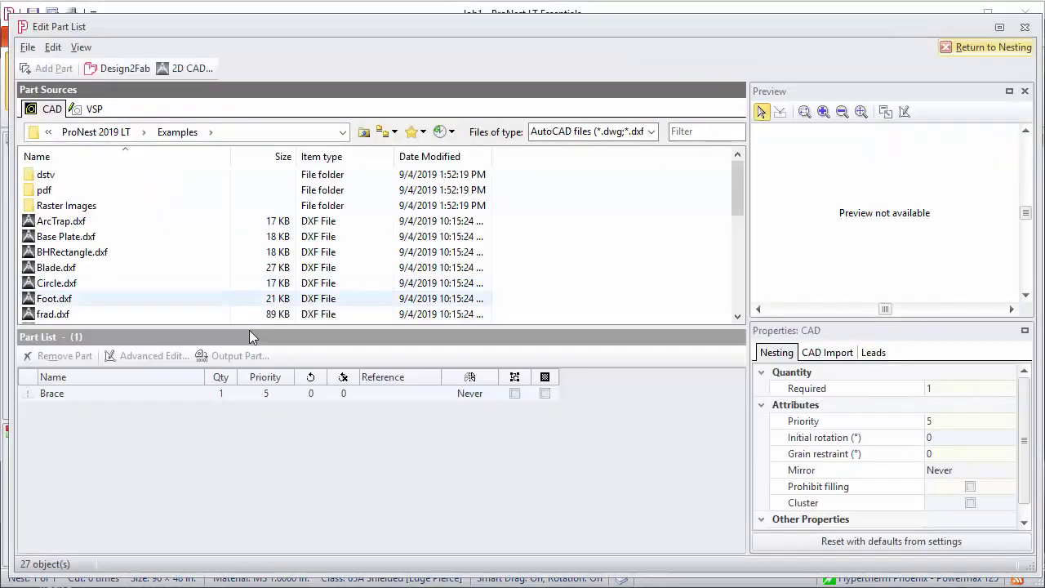
pyautogui.click(61, 356)
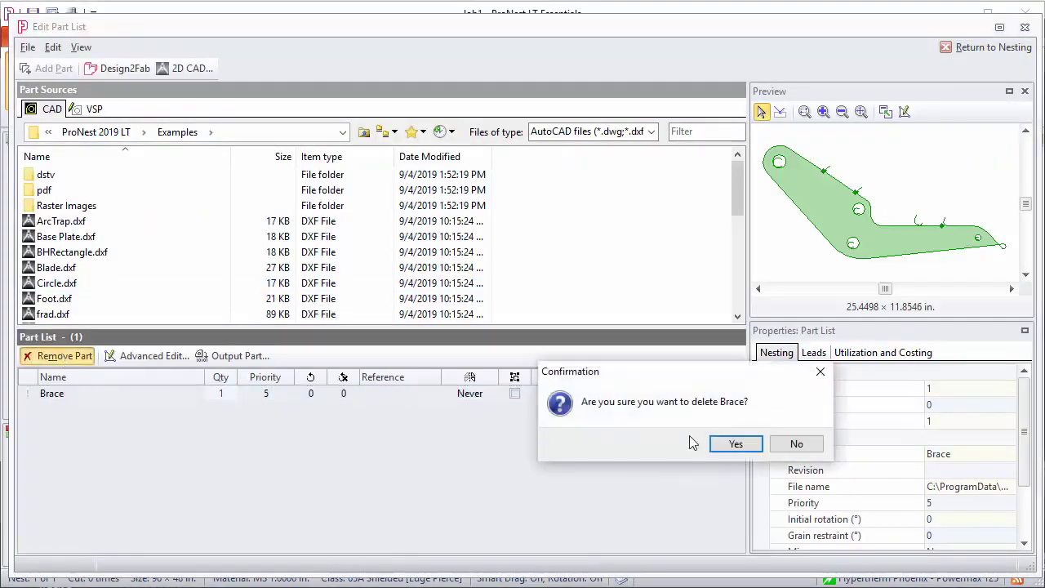
pyautogui.click(726, 445)
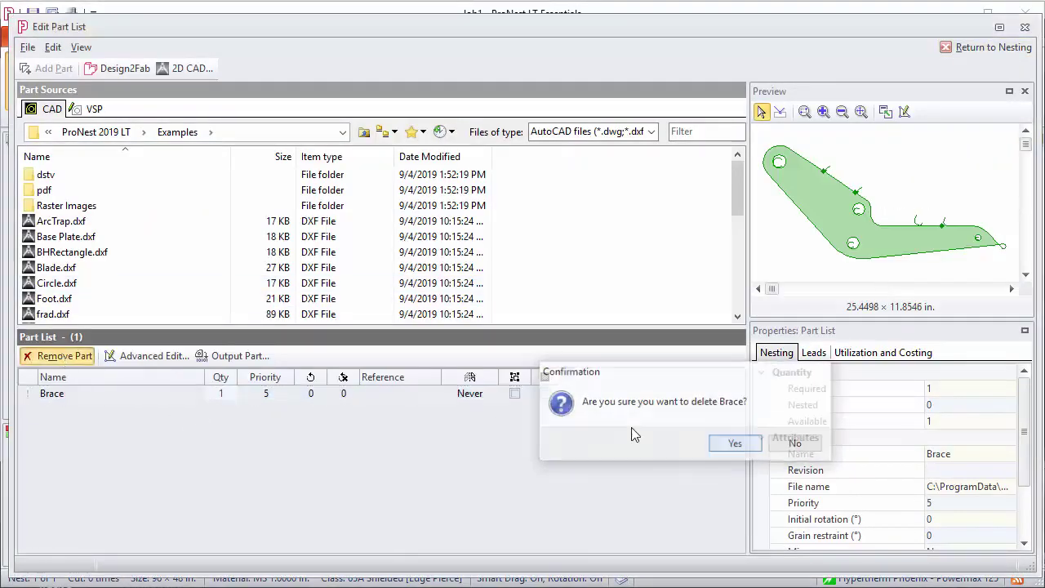
pyautogui.click(66, 258)
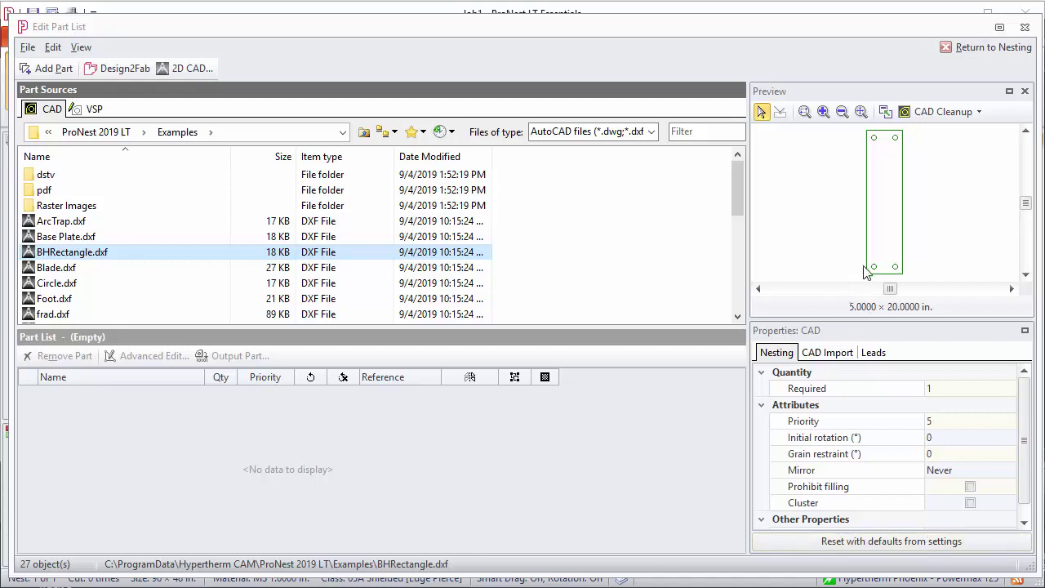
# Step: Add BHRectangle.dxf to the part list and open it in Advanced Edit
pyautogui.doubleClick(70, 255)
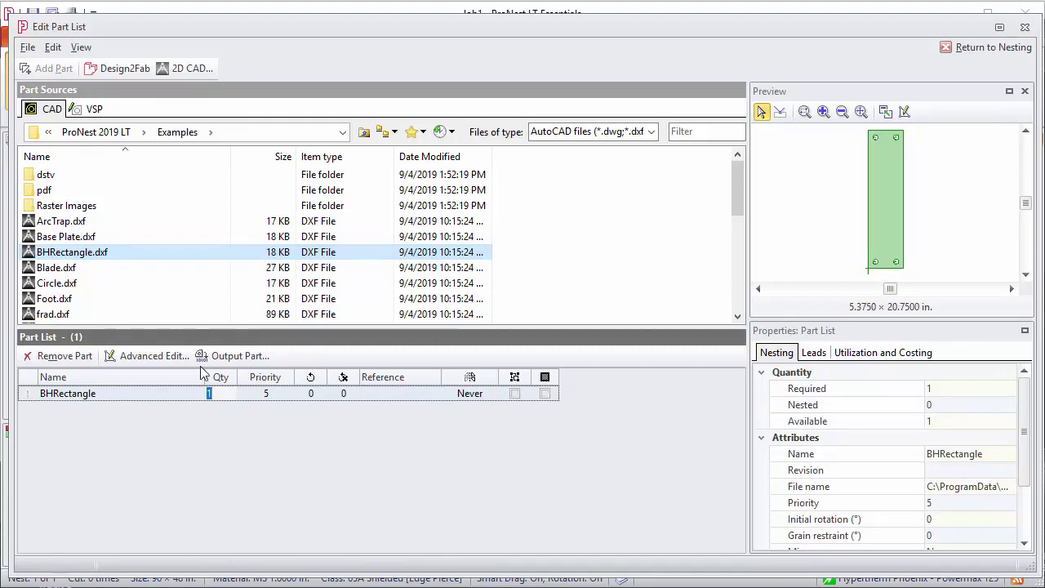
pyautogui.click(115, 393)
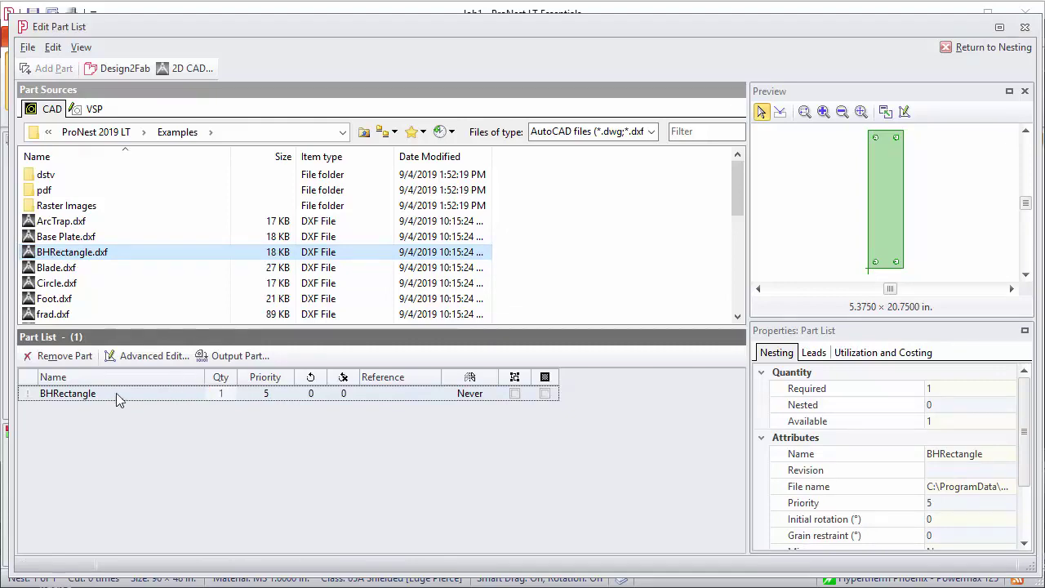
pyautogui.click(153, 362)
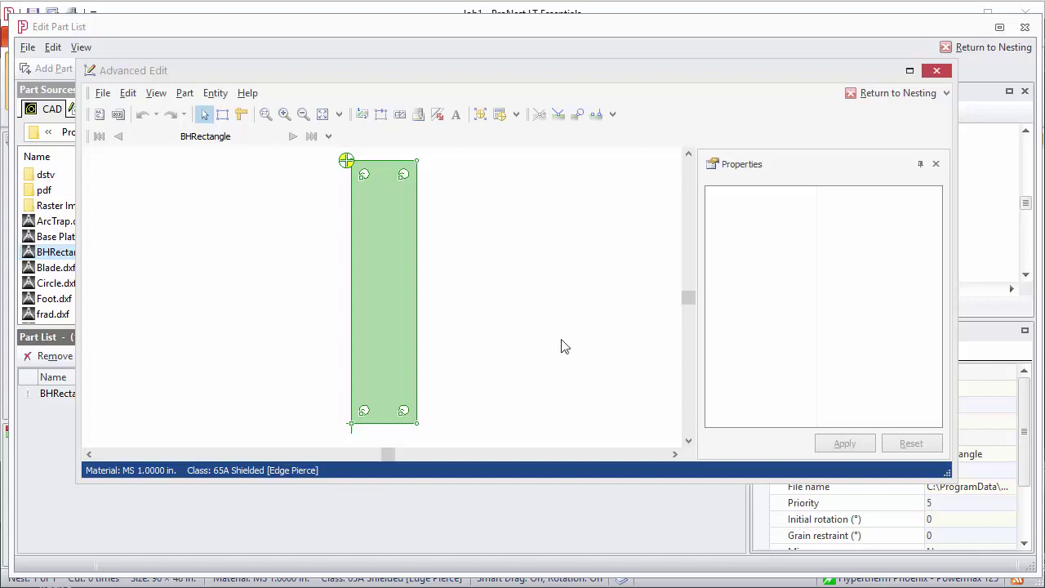
# Step: Recalculate BHRectangle's part home to the Upper Right position
pyautogui.click(500, 117)
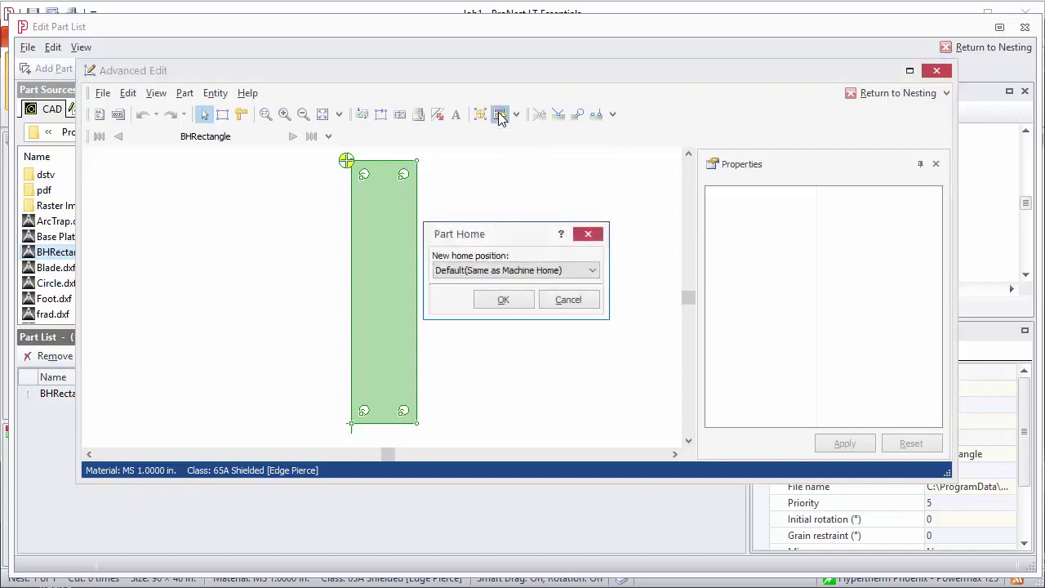
pyautogui.click(576, 276)
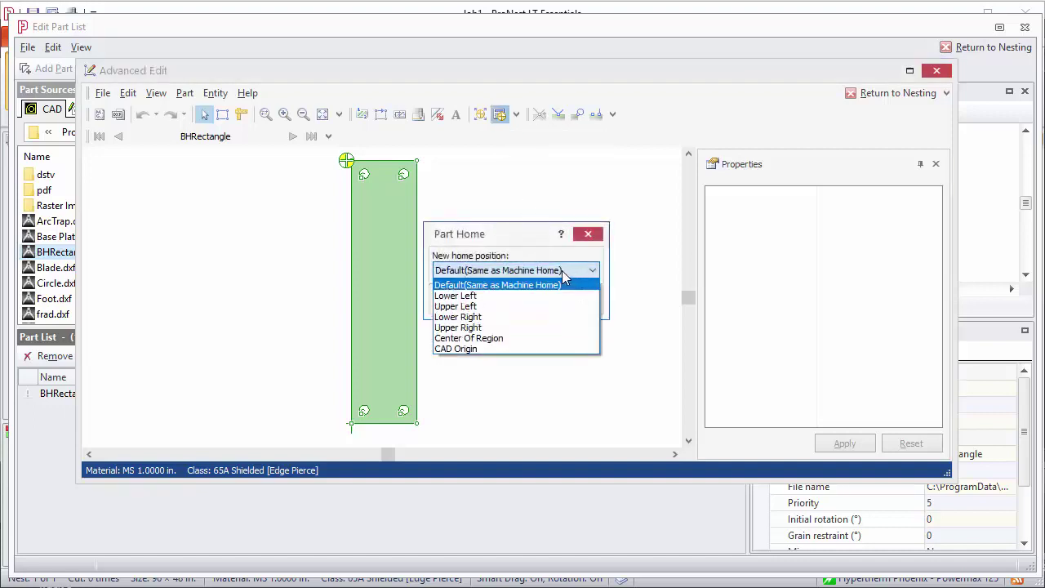
pyautogui.click(492, 327)
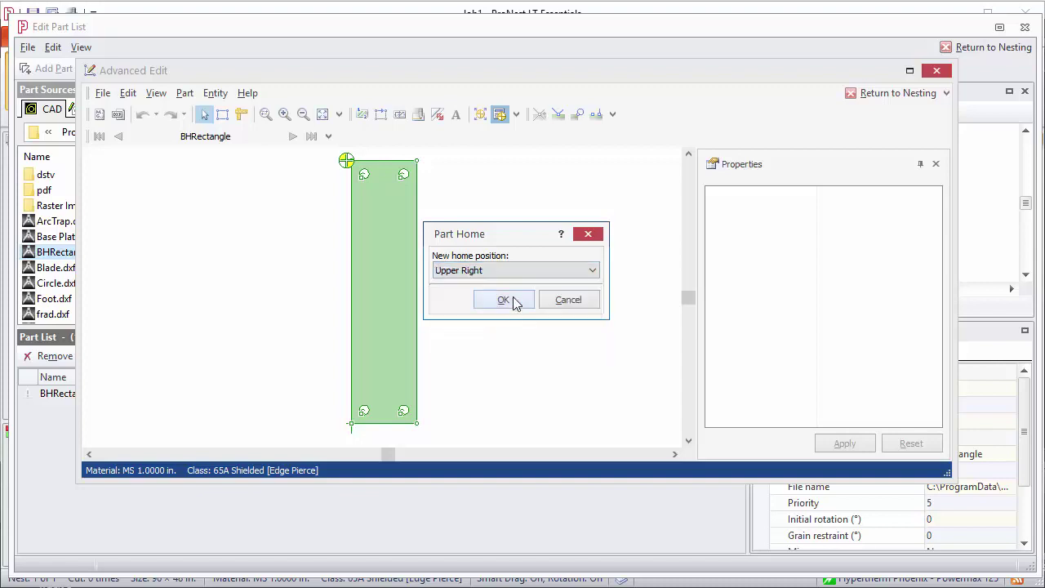
pyautogui.click(504, 300)
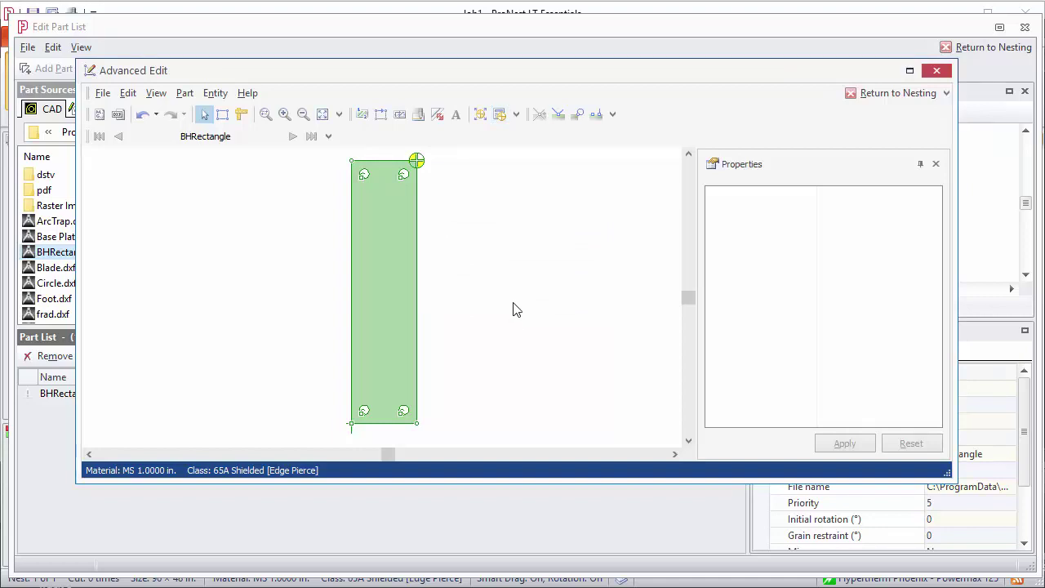
# Step: Window-select and delete the rectangle's exterior profile, leaving only the four corner holes
pyautogui.click(221, 119)
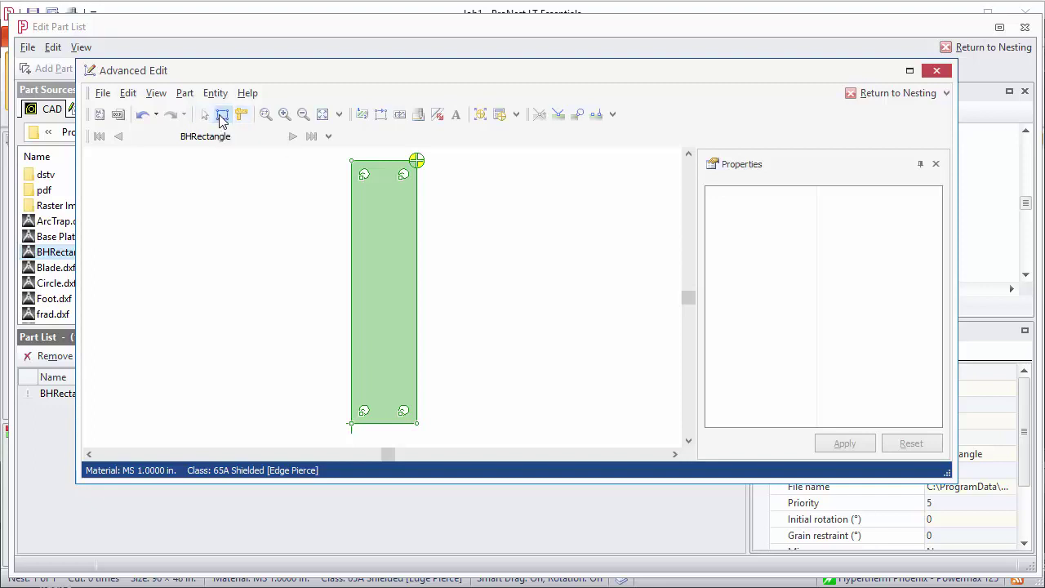
pyautogui.click(352, 237)
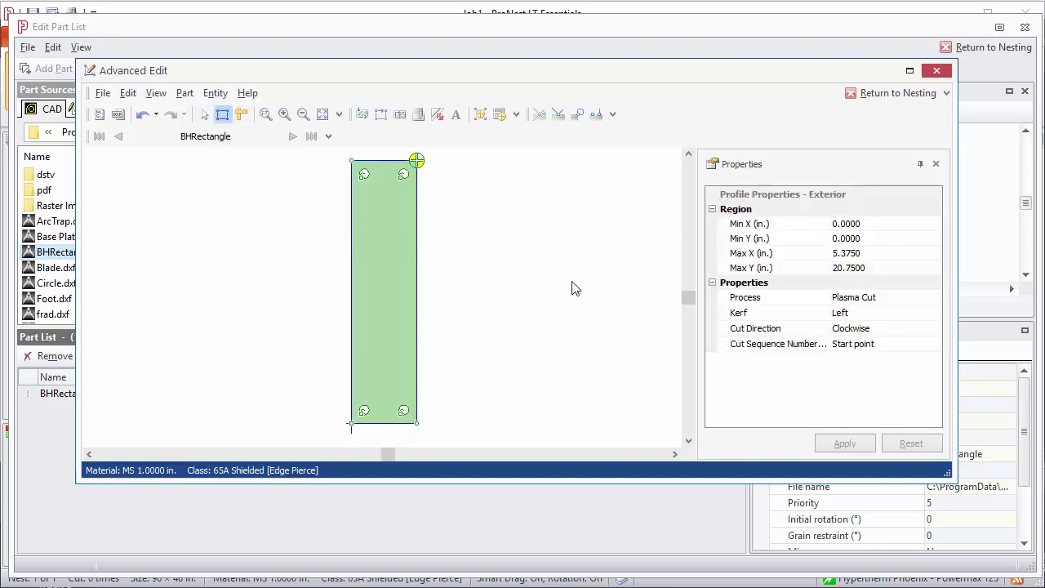
pyautogui.press('Delete')
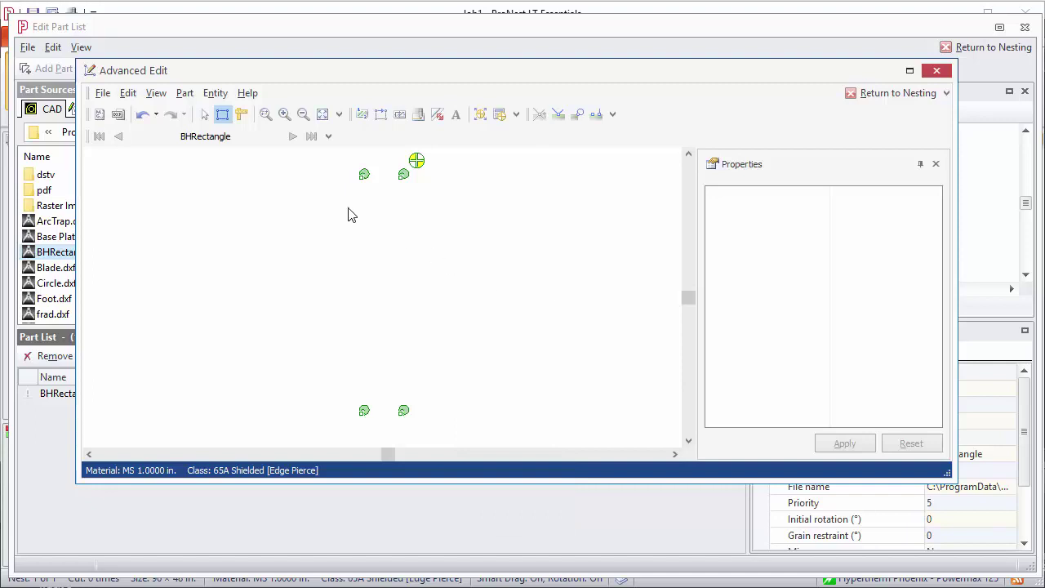
pyautogui.click(103, 93)
pyautogui.click(126, 122)
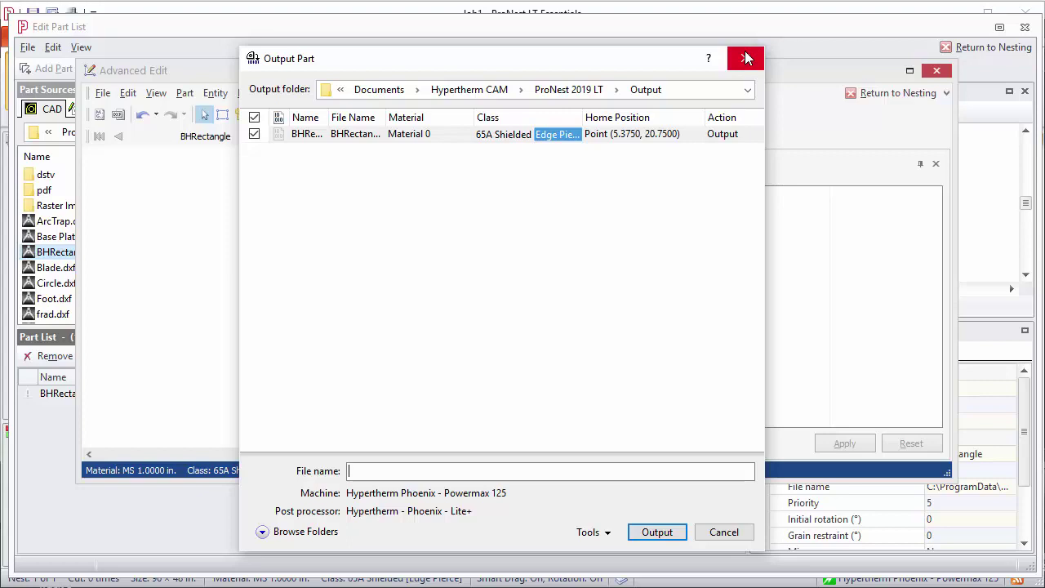
pyautogui.click(724, 532)
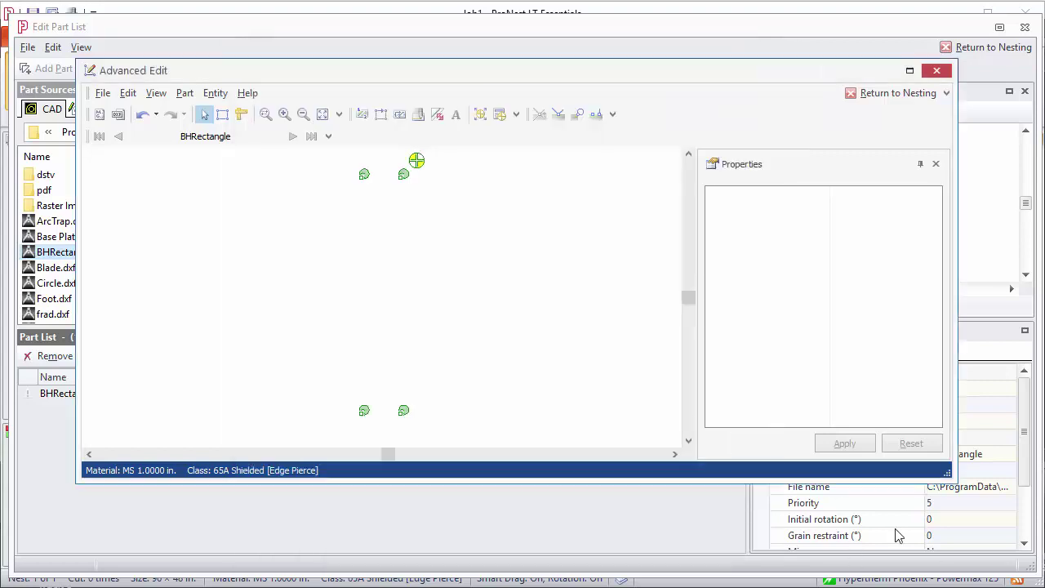